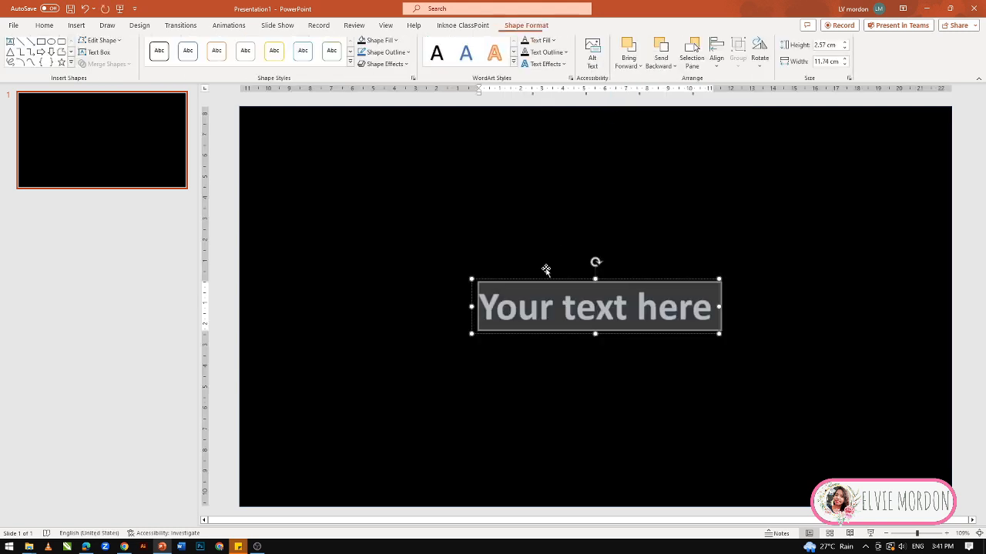
Step: Move the WordArt text box up and left on the black slide and replace its placeholder text with OCEAN
{"action": "left_click_drag", "start_coordinate": [562, 277], "coordinate": [453, 208]}
{"action": "left_click", "coordinate": [469, 238]}
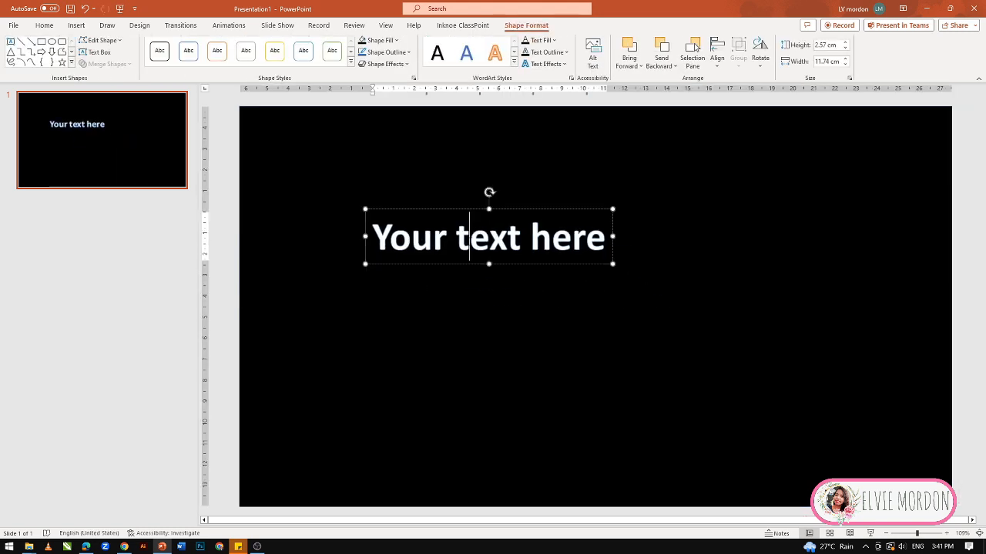
{"action": "triple_click", "coordinate": [445, 233]}
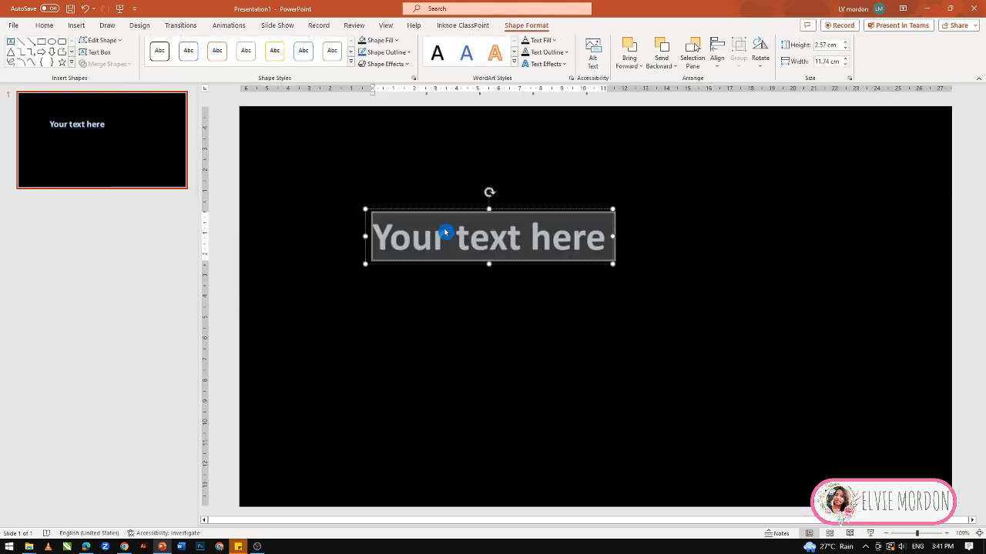
{"action": "type", "text": "OCEA"}
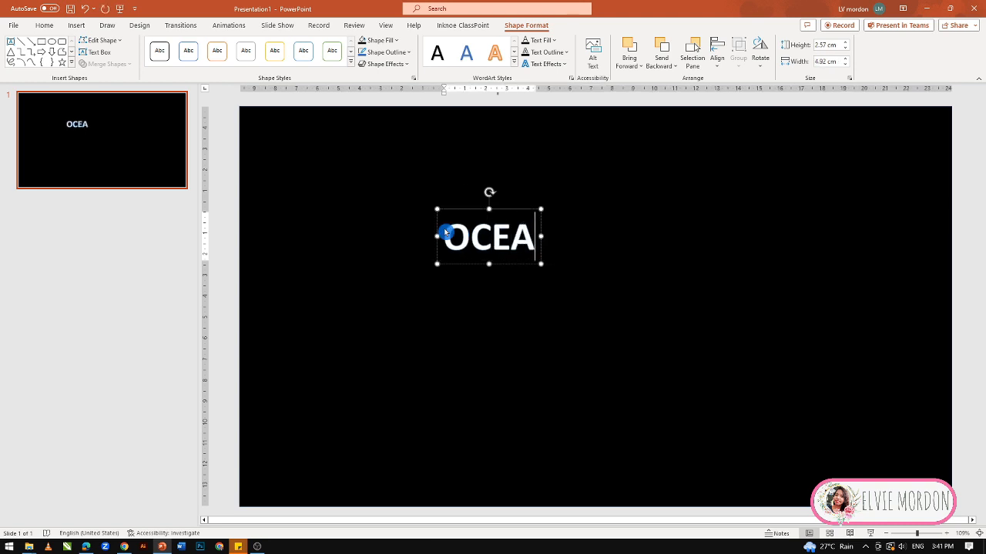
{"action": "type", "text": "N"}
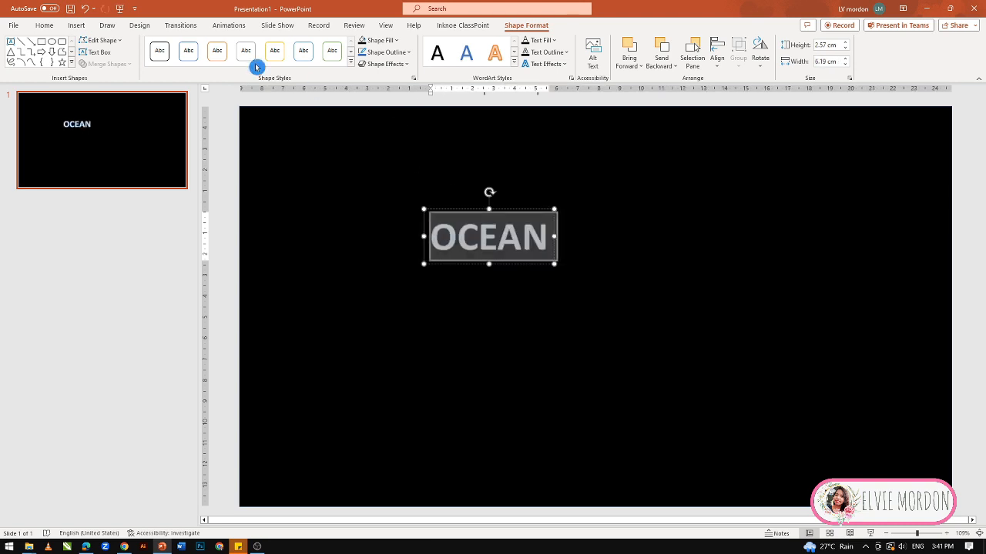
Step: Change the font of the OCEAN text to Arial Black
{"action": "left_click", "coordinate": [44, 25]}
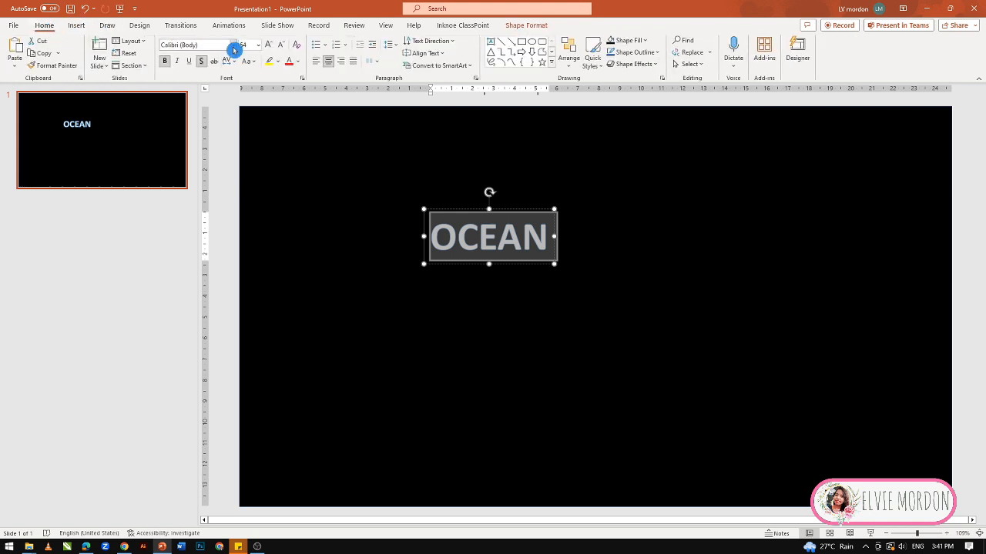
{"action": "left_click", "coordinate": [233, 48]}
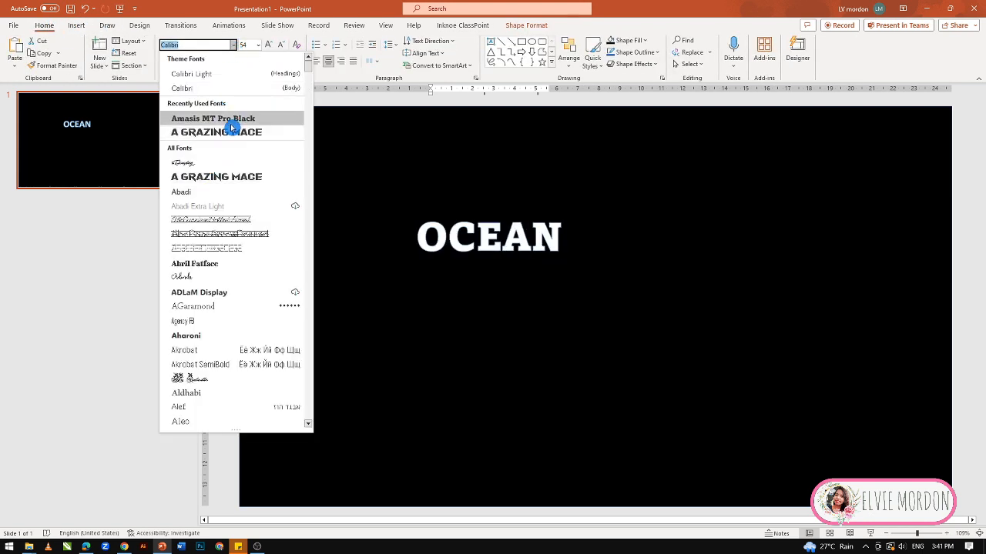
{"action": "scroll", "coordinate": [232, 131], "scroll_direction": "down", "scroll_amount": 7}
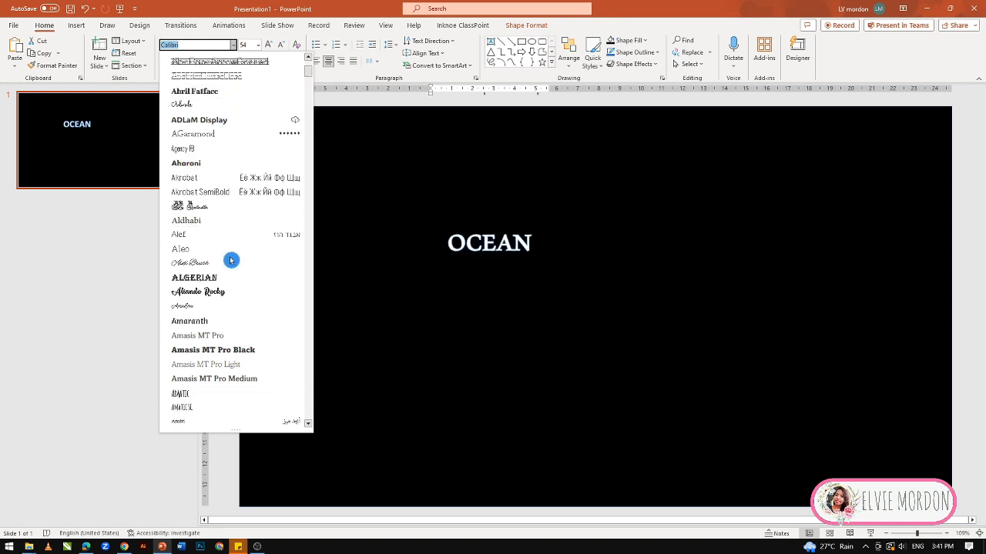
{"action": "scroll", "coordinate": [245, 218], "scroll_direction": "down", "scroll_amount": 10}
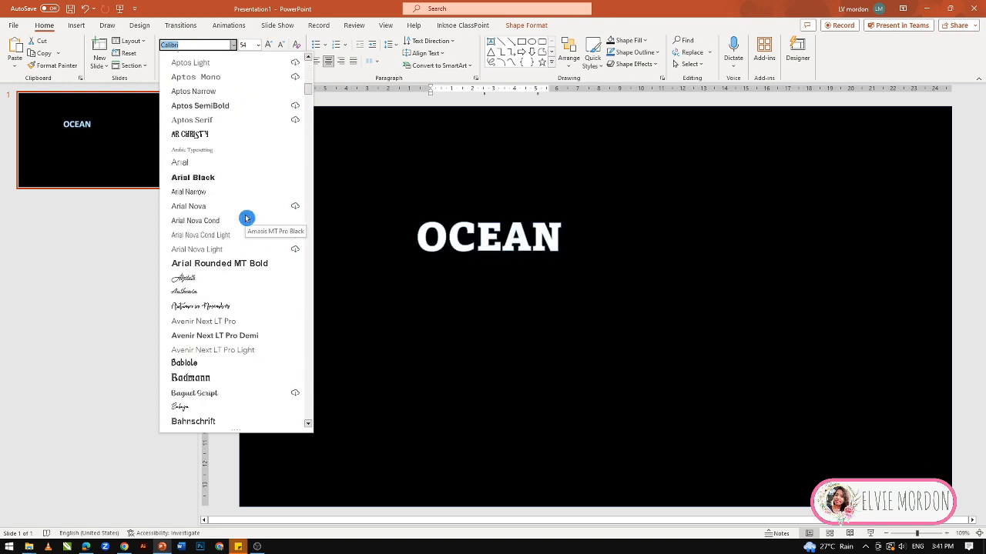
{"action": "left_click", "coordinate": [219, 178]}
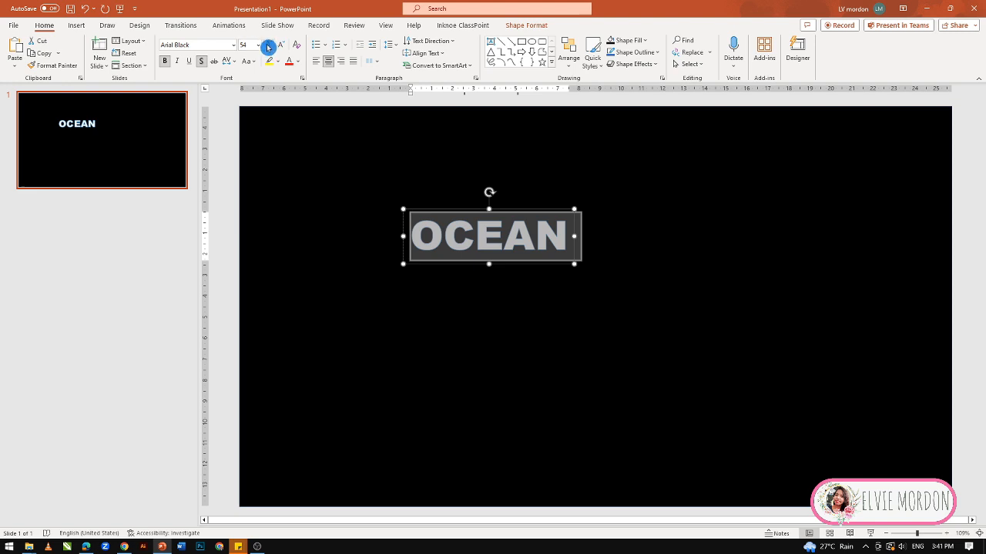
Step: Enlarge the OCEAN text to a font size of 199
{"action": "left_click", "coordinate": [267, 47]}
{"action": "left_click", "coordinate": [268, 47]}
{"action": "left_click", "coordinate": [268, 47]}
{"action": "left_click", "coordinate": [267, 47]}
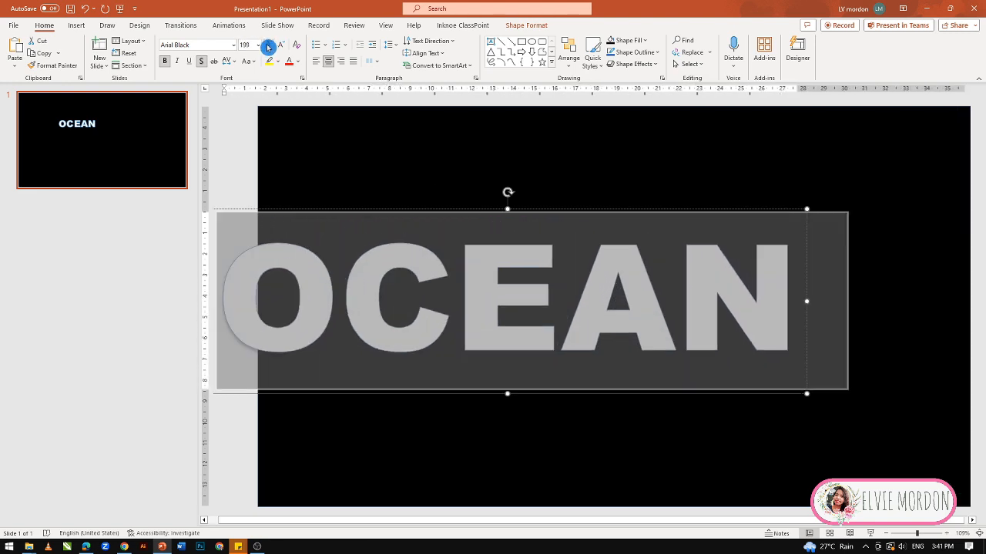
Step: Move the enlarged OCEAN text box right so the whole word sits roughly centred on the slide
{"action": "left_click", "coordinate": [443, 206]}
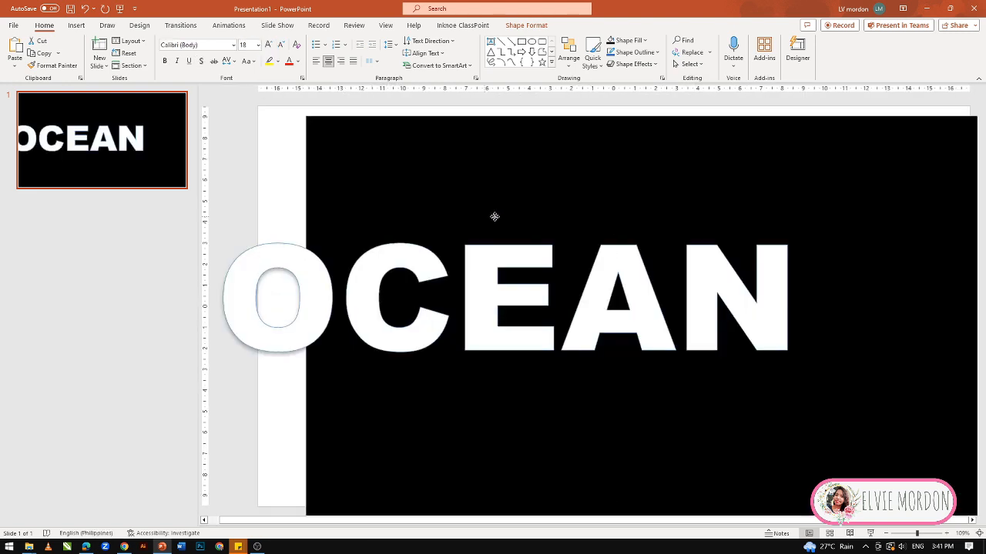
{"action": "left_click", "coordinate": [454, 213]}
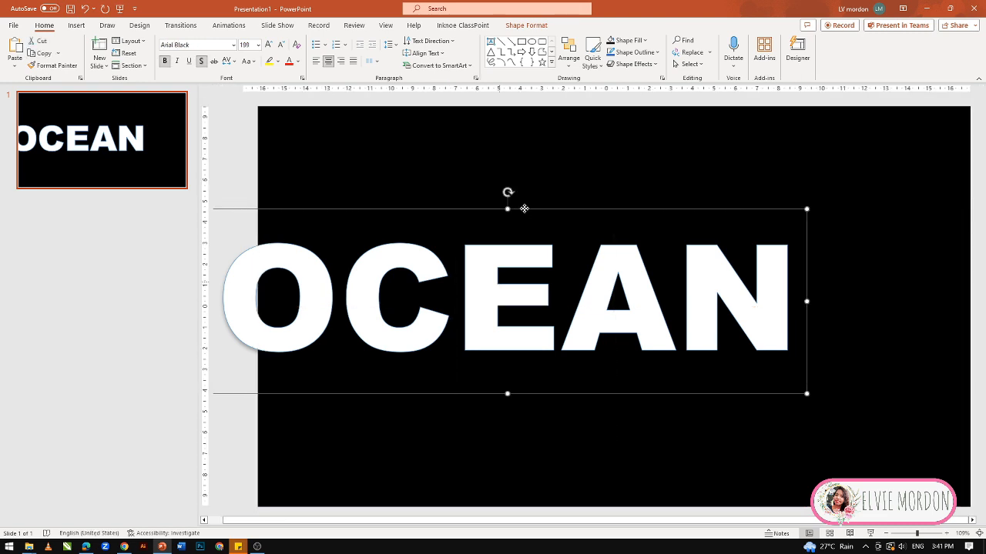
{"action": "left_click_drag", "start_coordinate": [524, 208], "coordinate": [619, 204]}
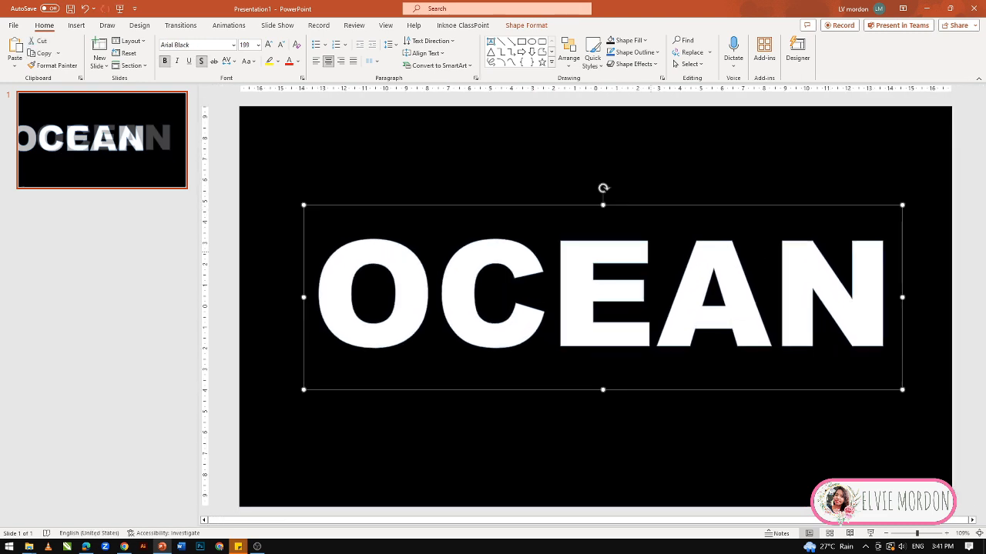
Step: Select the black rectangle together with the OCEAN text and merge them using Combine to cut out the letters
{"action": "left_click", "coordinate": [686, 100]}
{"action": "left_click", "coordinate": [698, 142]}
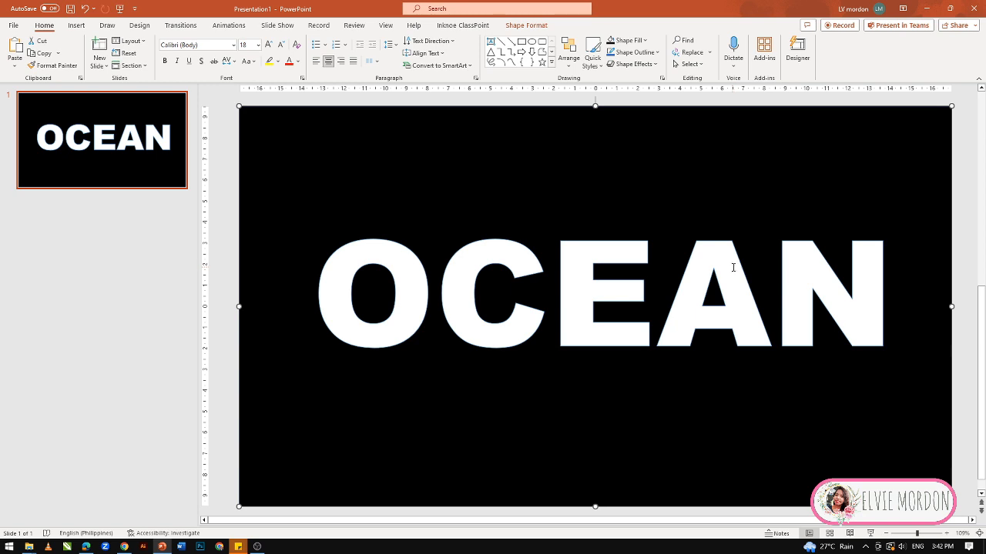
{"action": "left_click", "coordinate": [733, 267]}
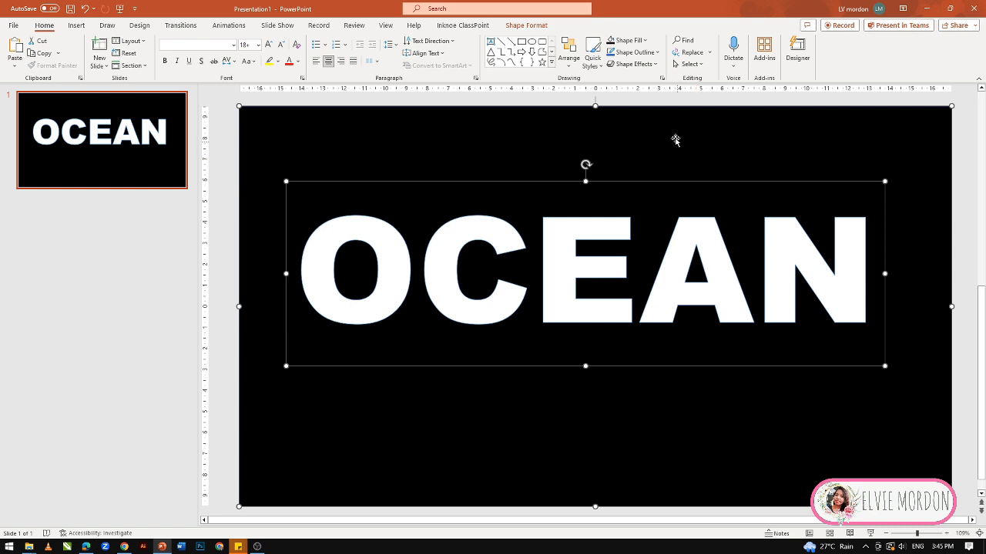
{"action": "left_click", "coordinate": [531, 31]}
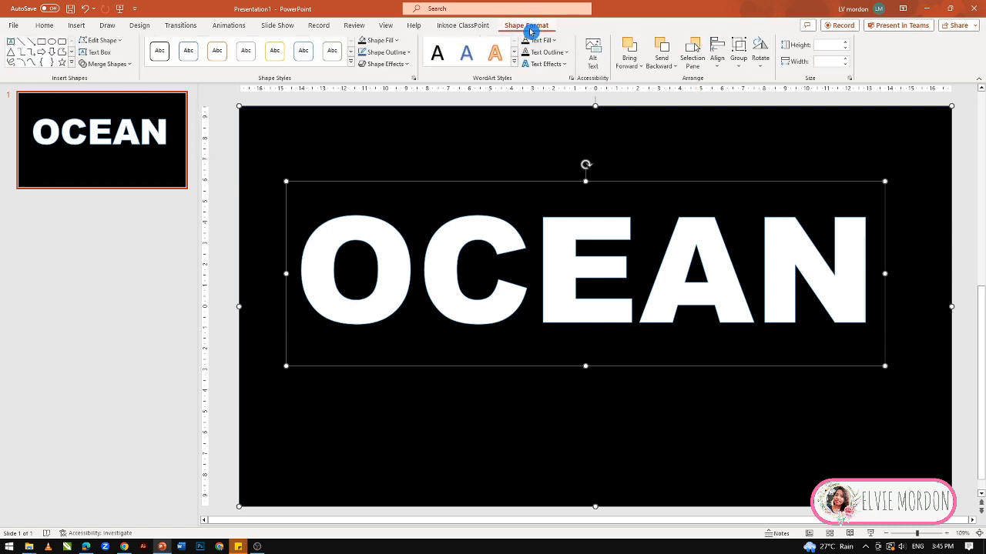
{"action": "left_click", "coordinate": [129, 68]}
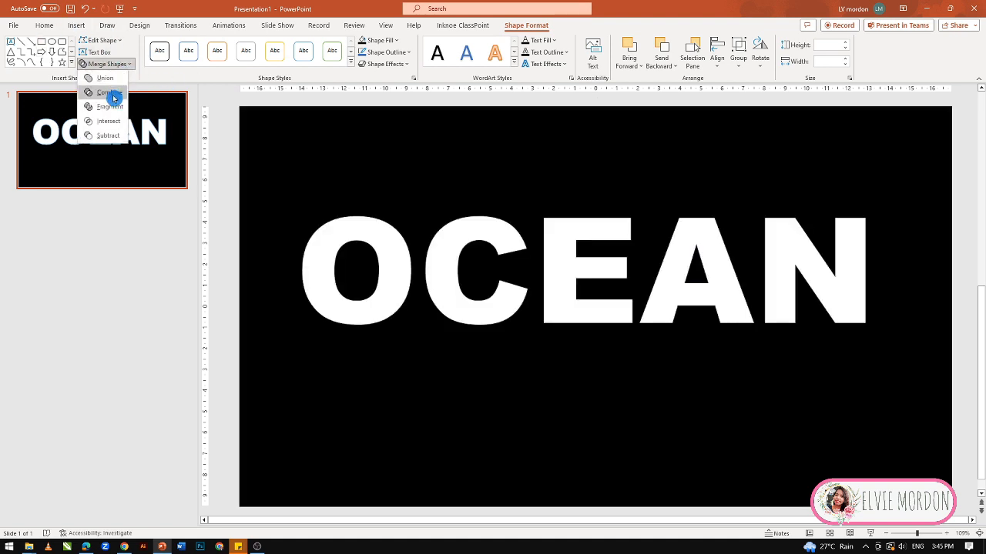
{"action": "left_click", "coordinate": [114, 97]}
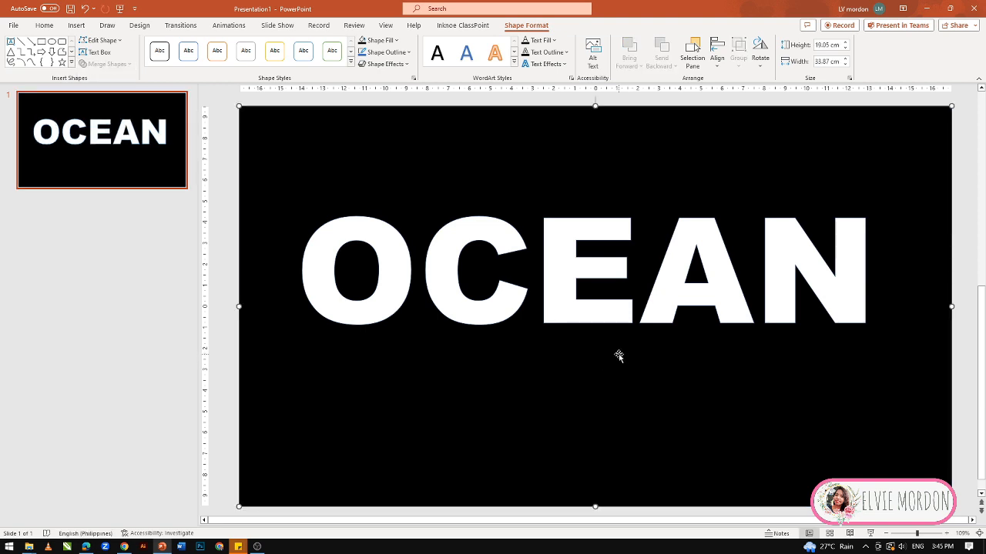
Step: Search the stock videos for OCEAN and insert the clip of turquoise waves washing onto a sandy beach
{"action": "left_click", "coordinate": [80, 26]}
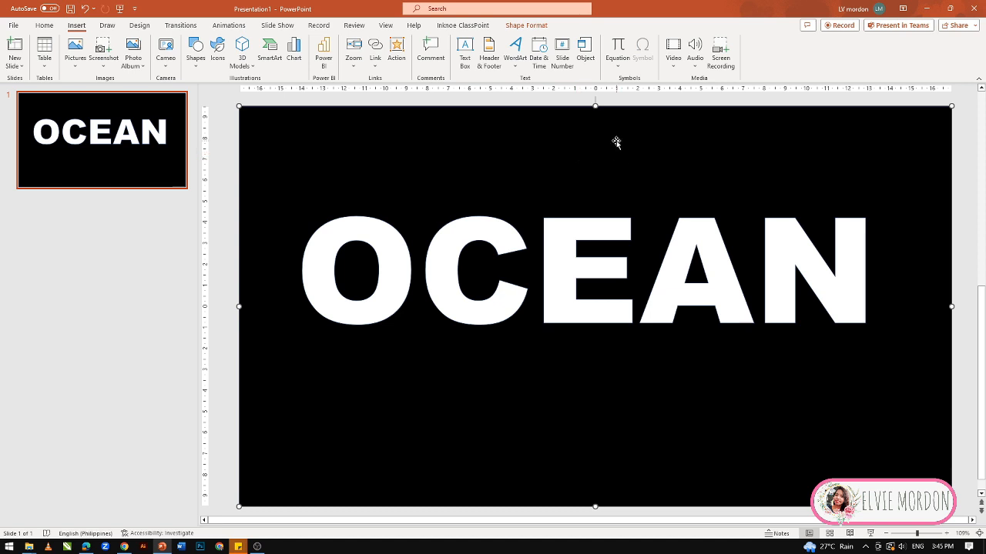
{"action": "left_click", "coordinate": [677, 68]}
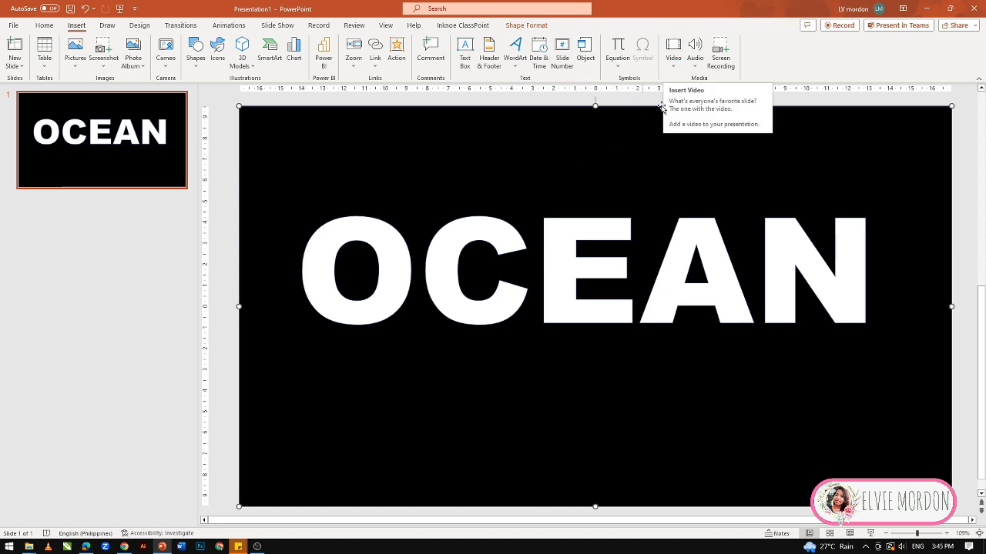
{"action": "left_click", "coordinate": [674, 69]}
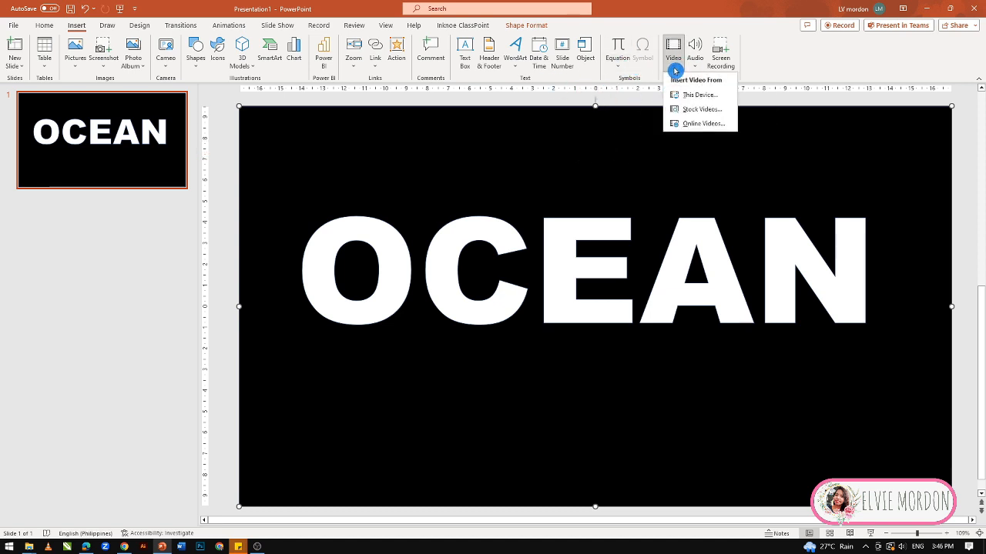
{"action": "left_click", "coordinate": [692, 114]}
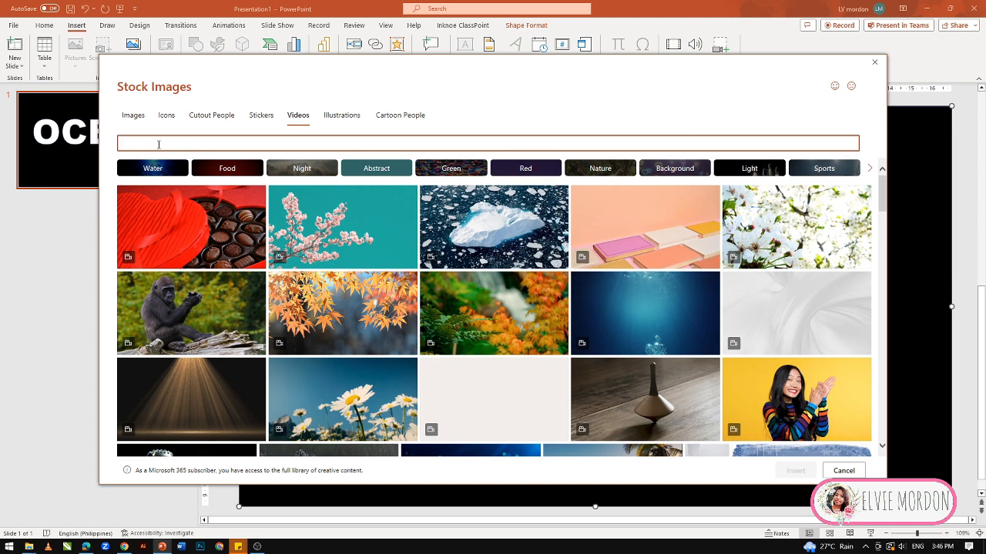
{"action": "key", "text": "Return"}
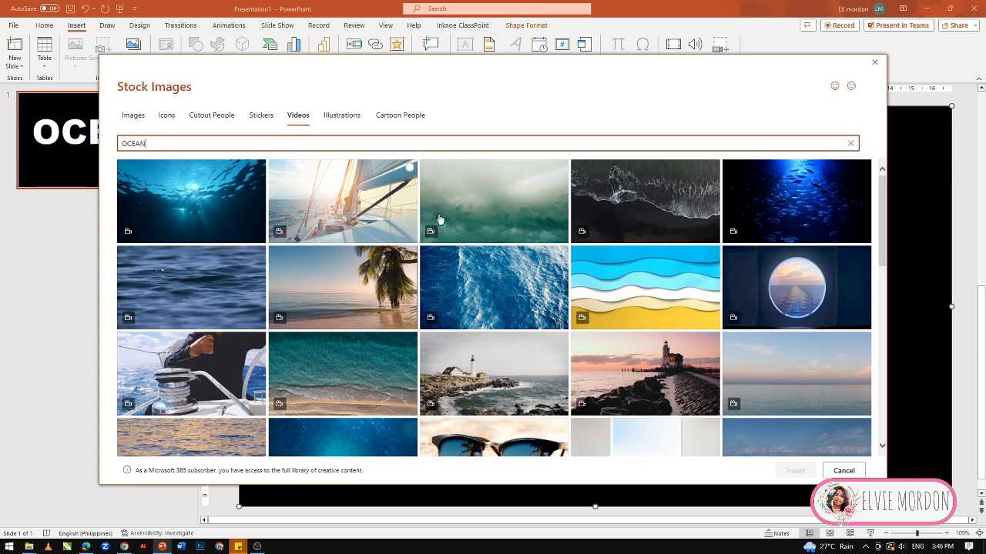
{"action": "scroll", "coordinate": [595, 277], "scroll_direction": "down", "scroll_amount": 5}
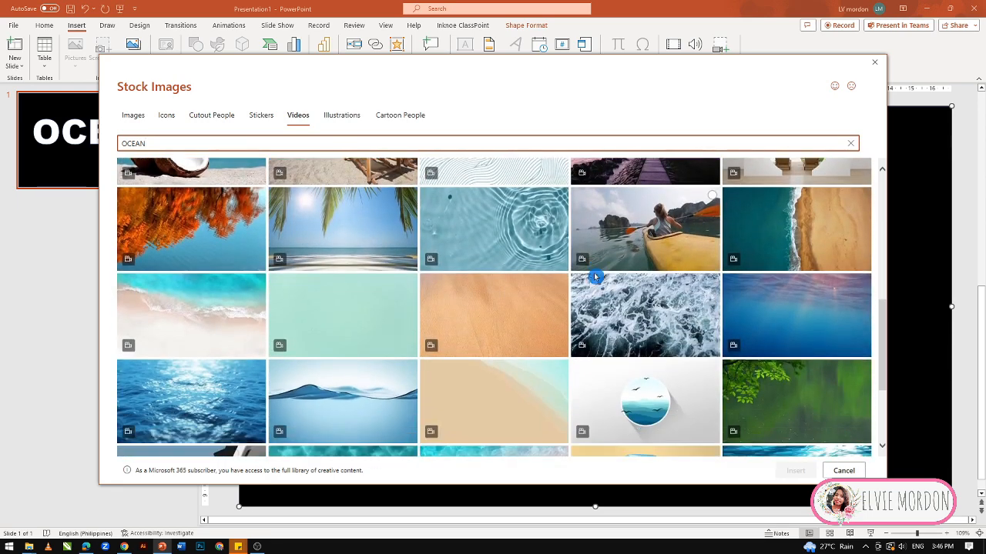
{"action": "left_click", "coordinate": [220, 334]}
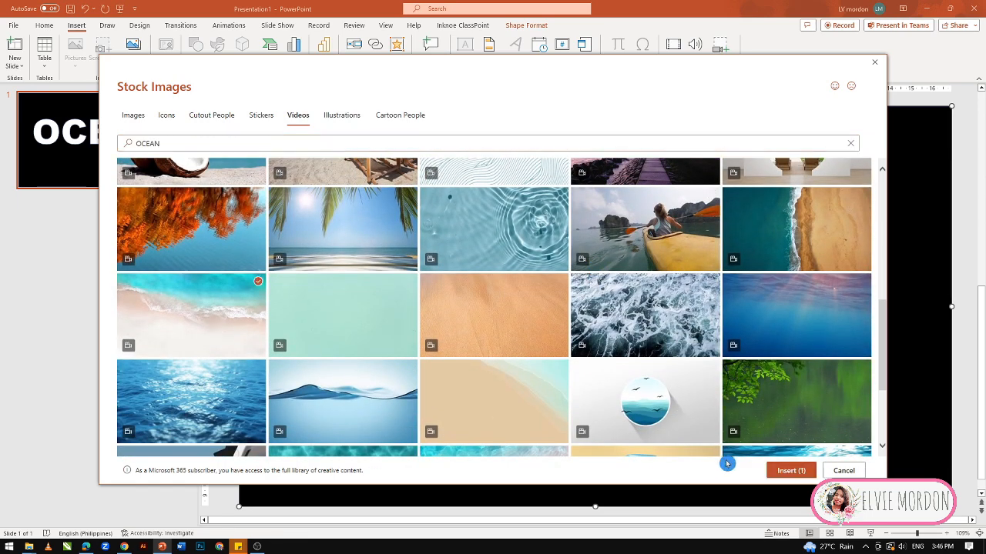
{"action": "left_click", "coordinate": [786, 476]}
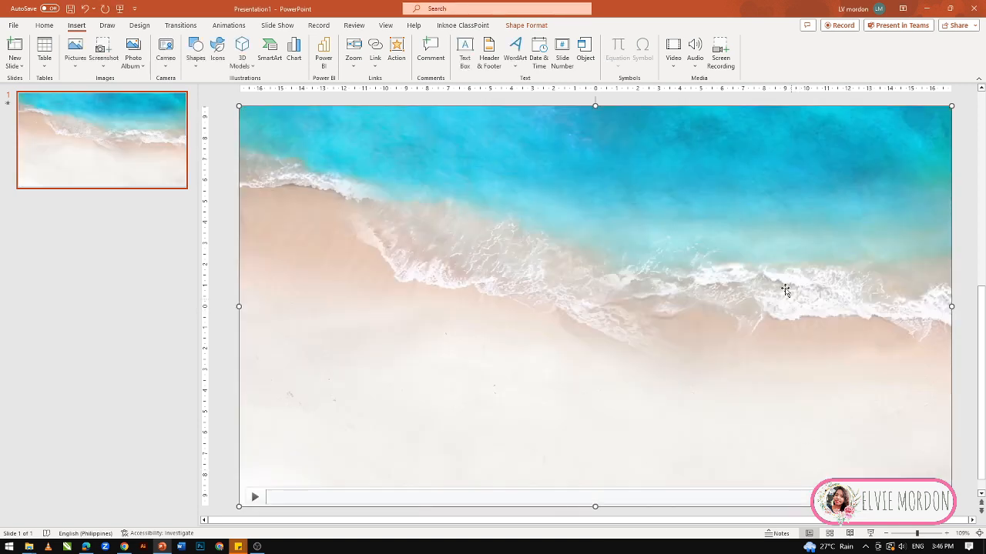
Step: Send the beach video to the back behind the cut-out shape and preview its playback
{"action": "right_click", "coordinate": [655, 179]}
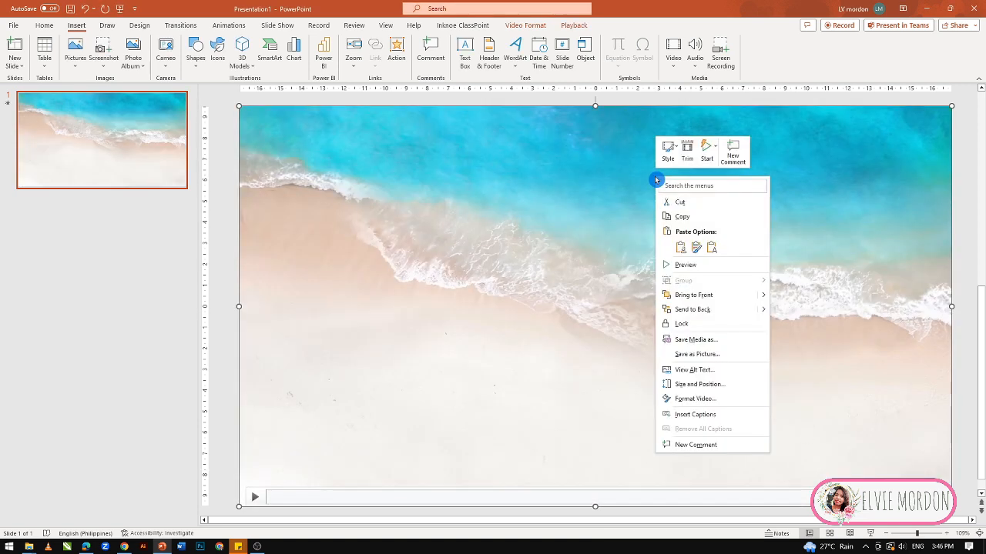
{"action": "left_click", "coordinate": [705, 309]}
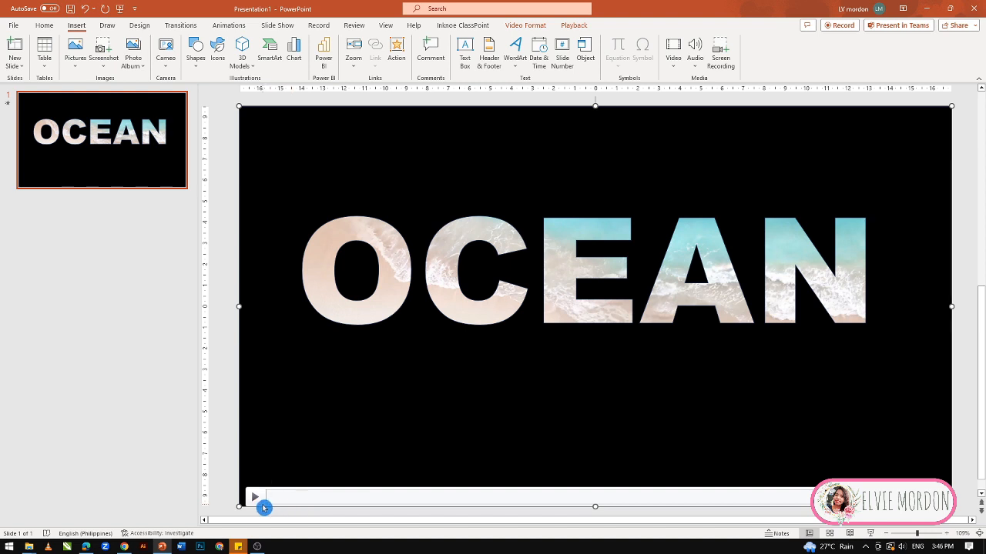
{"action": "left_click", "coordinate": [260, 502]}
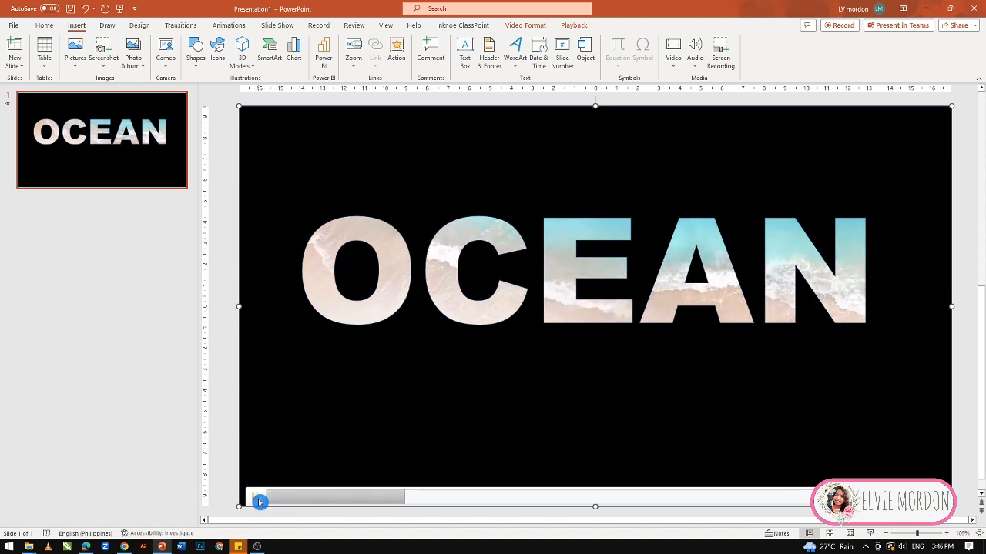
{"action": "left_click", "coordinate": [259, 498]}
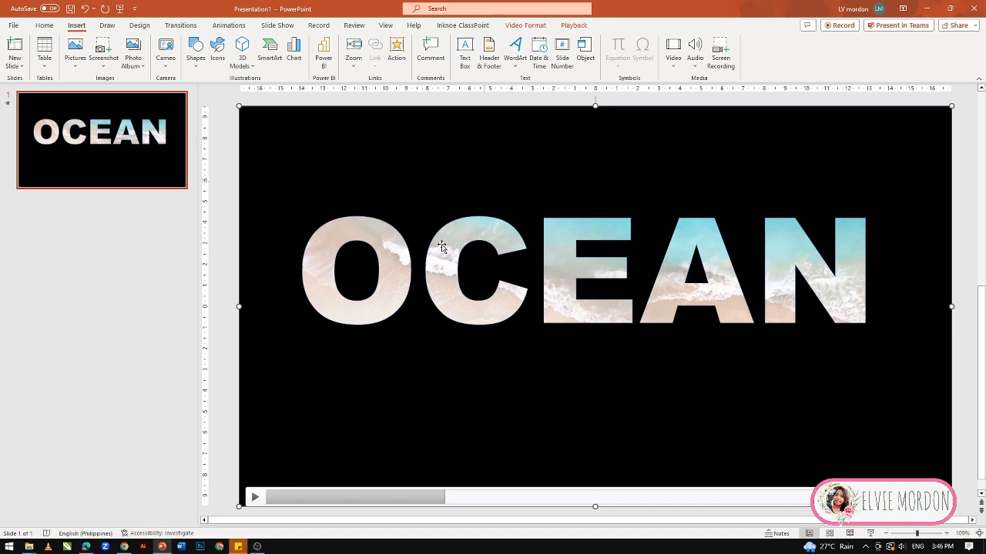
Step: Set the beach video to start automatically and loop until stopped
{"action": "left_click", "coordinate": [578, 26]}
{"action": "left_click", "coordinate": [322, 41]}
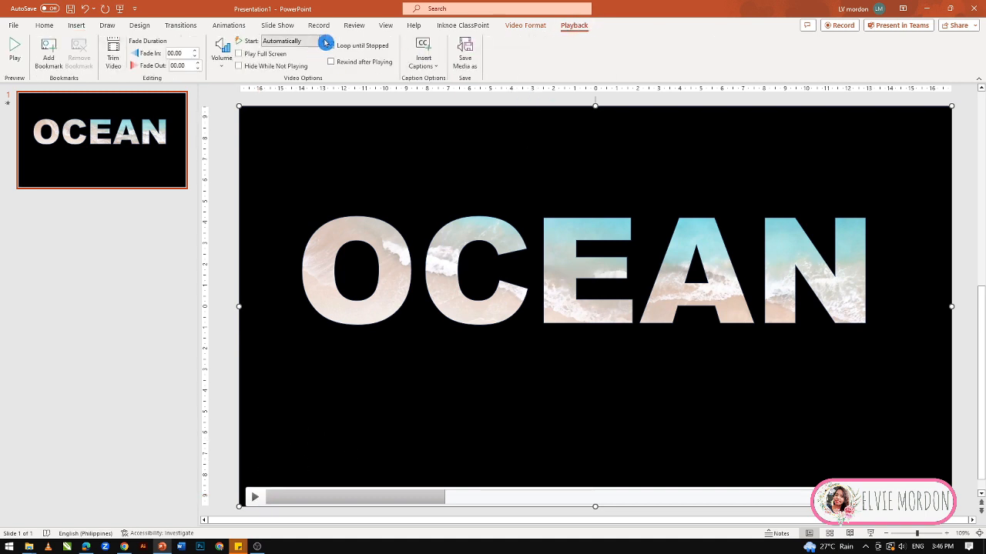
{"action": "left_click", "coordinate": [322, 43]}
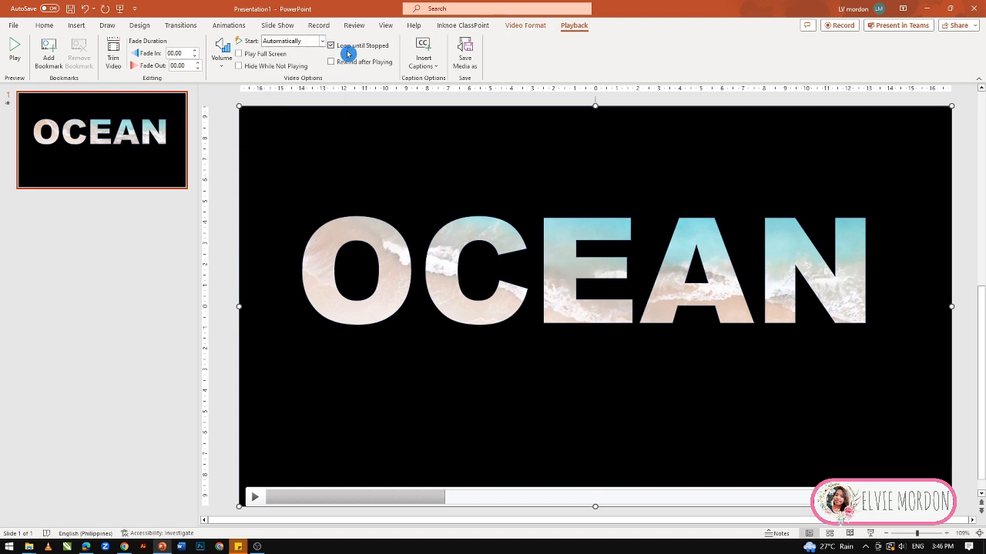
{"action": "left_click", "coordinate": [331, 46]}
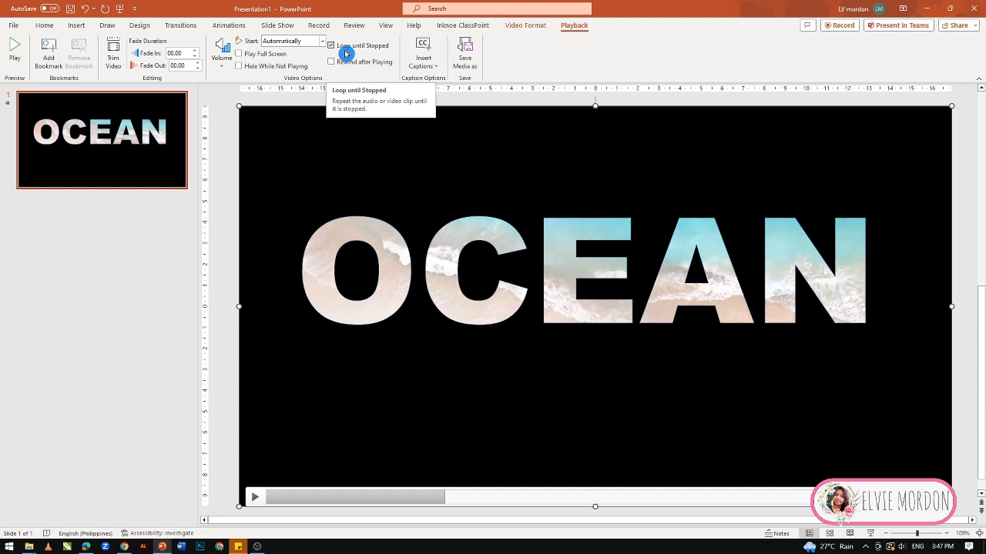
Step: Run the slide show to check the video playing inside the OCEAN letters, and return to editing
{"action": "left_click", "coordinate": [241, 454]}
{"action": "key", "text": "F5"}
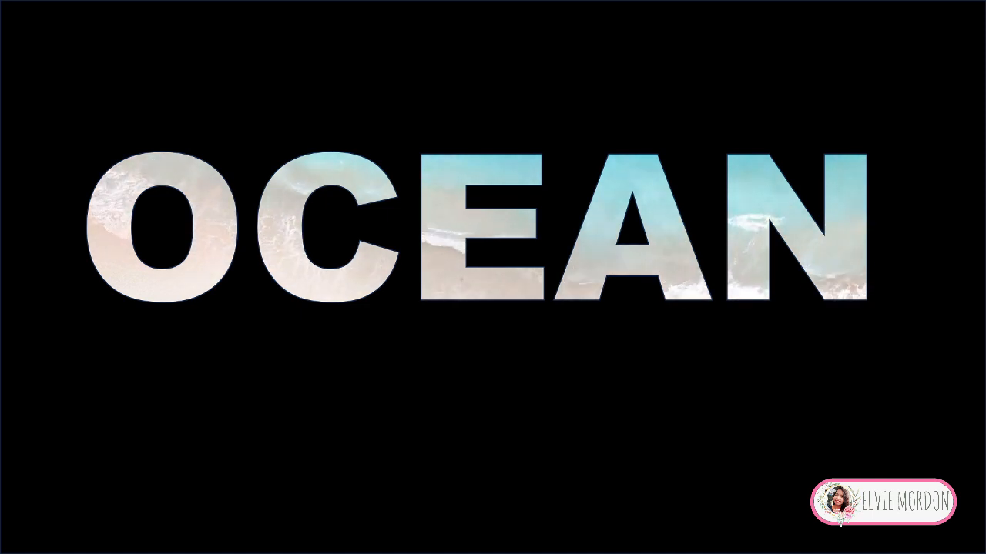
{"action": "key", "text": "Escape"}
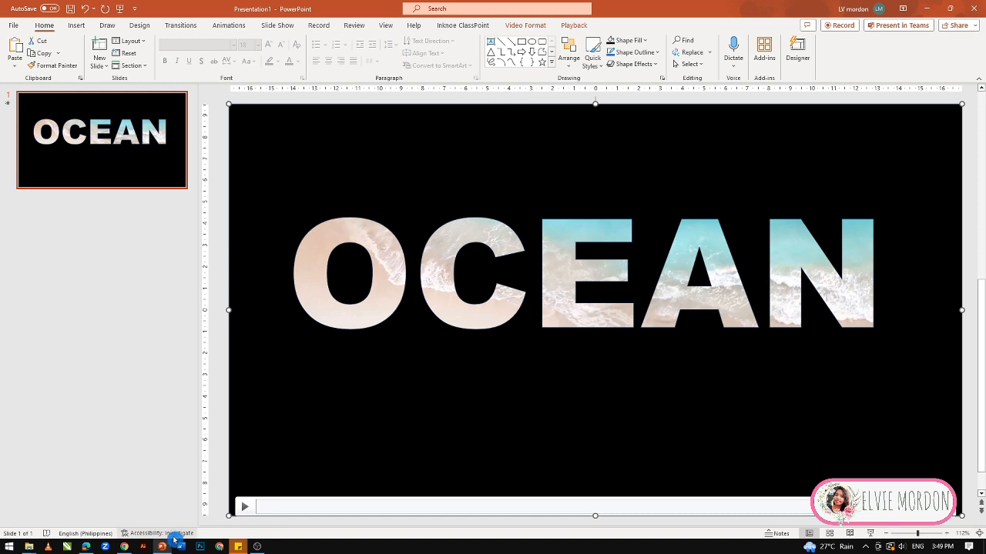
Step: Switch to the Pexels page in Chrome and look through the background videos for suitable clips
{"action": "mouse_move", "coordinate": [131, 549]}
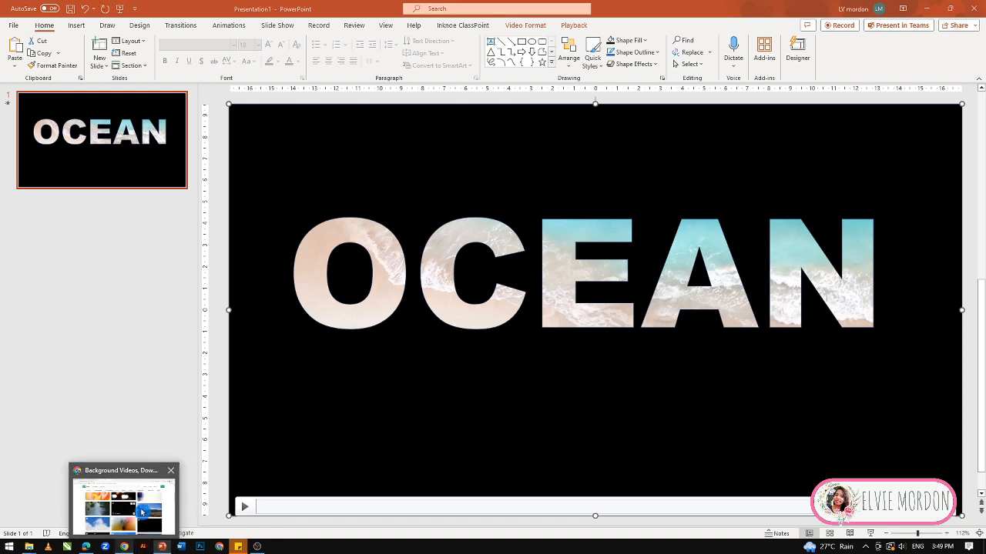
{"action": "left_click", "coordinate": [139, 502]}
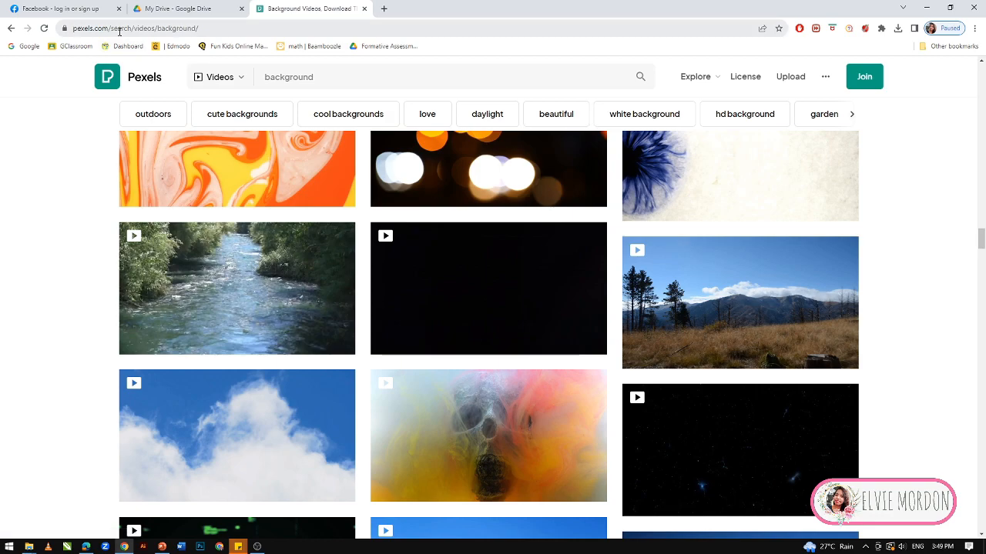
{"action": "scroll", "coordinate": [403, 301], "scroll_direction": "down", "scroll_amount": 5}
{"action": "scroll", "coordinate": [404, 303], "scroll_direction": "up", "scroll_amount": 2}
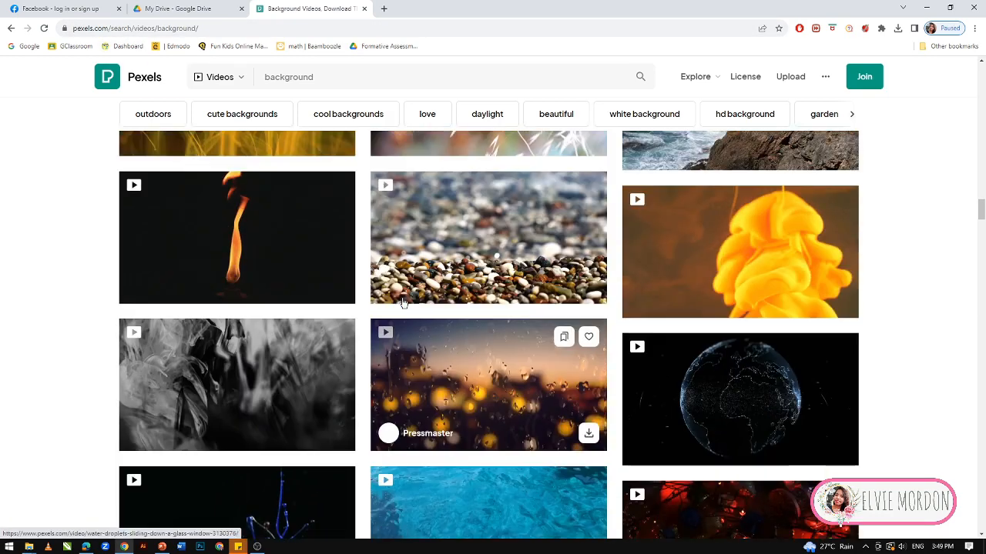
{"action": "scroll", "coordinate": [404, 303], "scroll_direction": "down", "scroll_amount": 2}
{"action": "scroll", "coordinate": [403, 304], "scroll_direction": "down", "scroll_amount": 3}
{"action": "scroll", "coordinate": [404, 307], "scroll_direction": "up", "scroll_amount": 10}
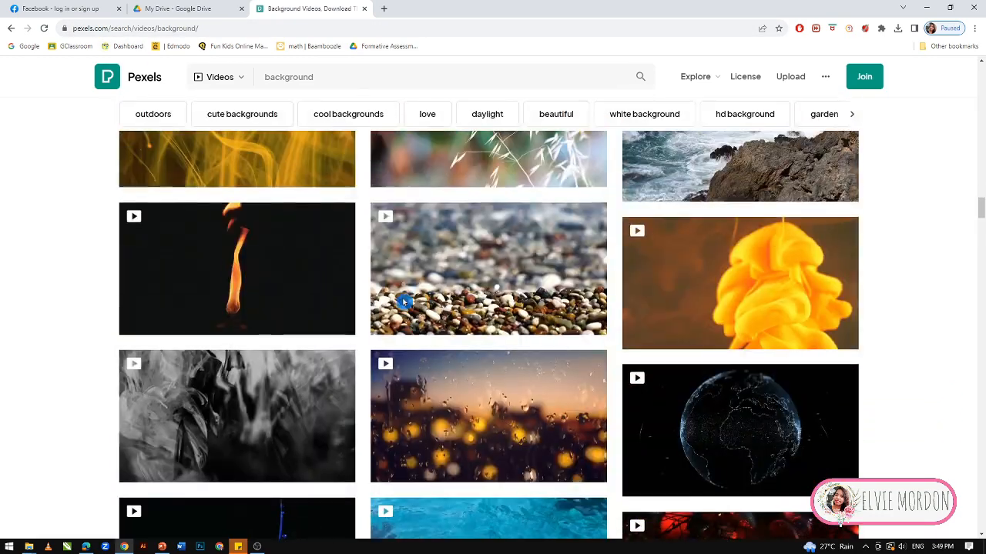
{"action": "scroll", "coordinate": [404, 301], "scroll_direction": "up", "scroll_amount": 2}
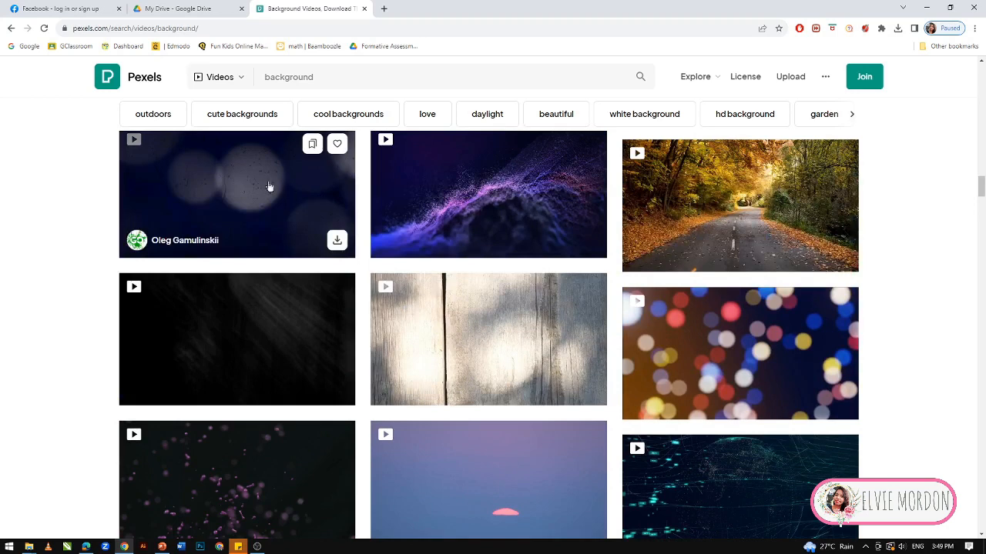
Step: Show the outdoors video category on Pexels and look through its clips for nature footage
{"action": "left_click", "coordinate": [158, 116]}
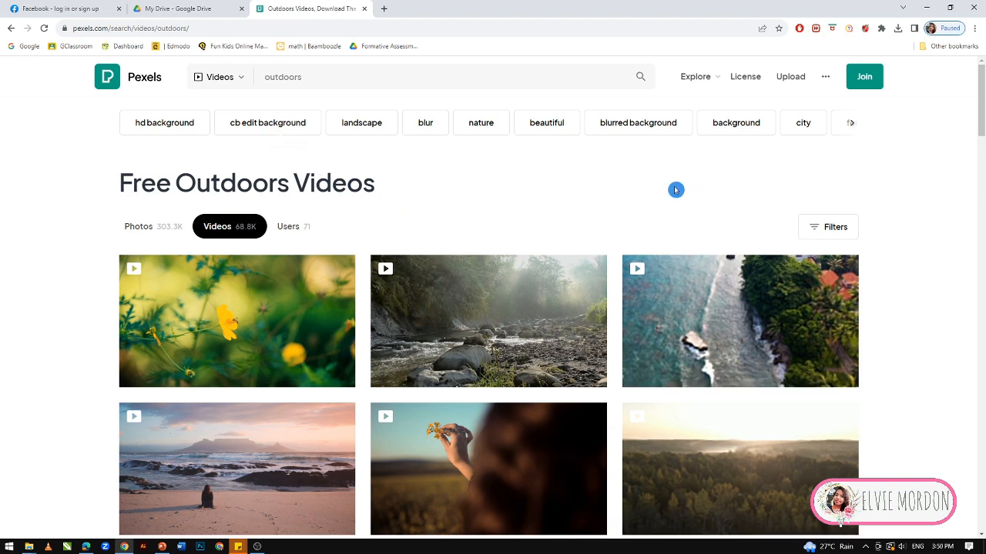
{"action": "mouse_move", "coordinate": [671, 273]}
{"action": "scroll", "coordinate": [671, 274], "scroll_direction": "down", "scroll_amount": 10}
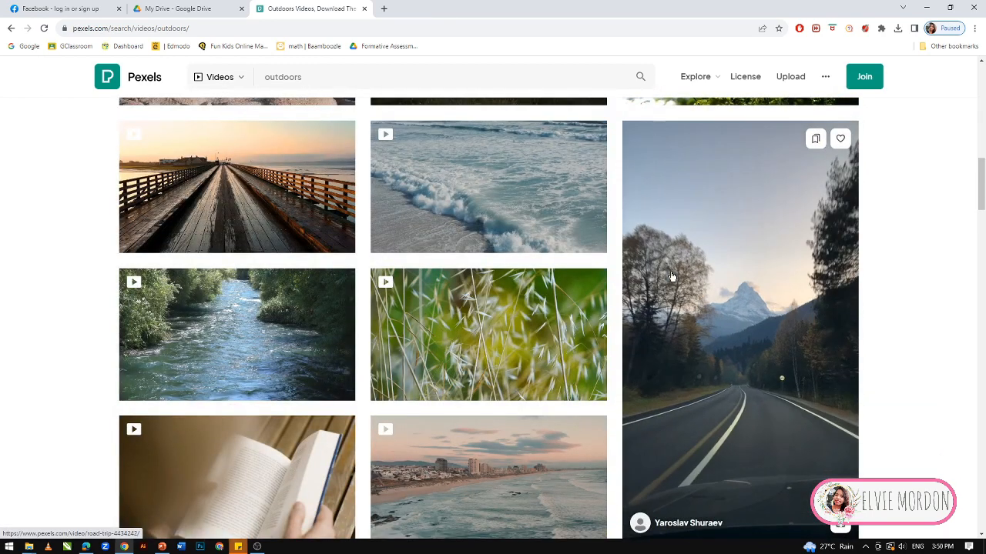
{"action": "scroll", "coordinate": [671, 276], "scroll_direction": "down", "scroll_amount": 3}
{"action": "scroll", "coordinate": [671, 275], "scroll_direction": "down", "scroll_amount": 3}
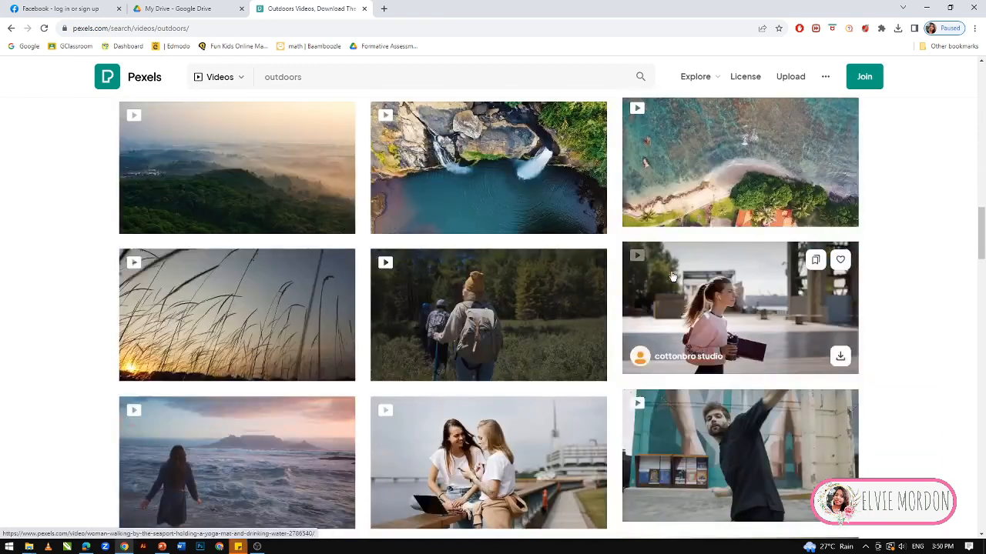
{"action": "scroll", "coordinate": [671, 275], "scroll_direction": "down", "scroll_amount": 6}
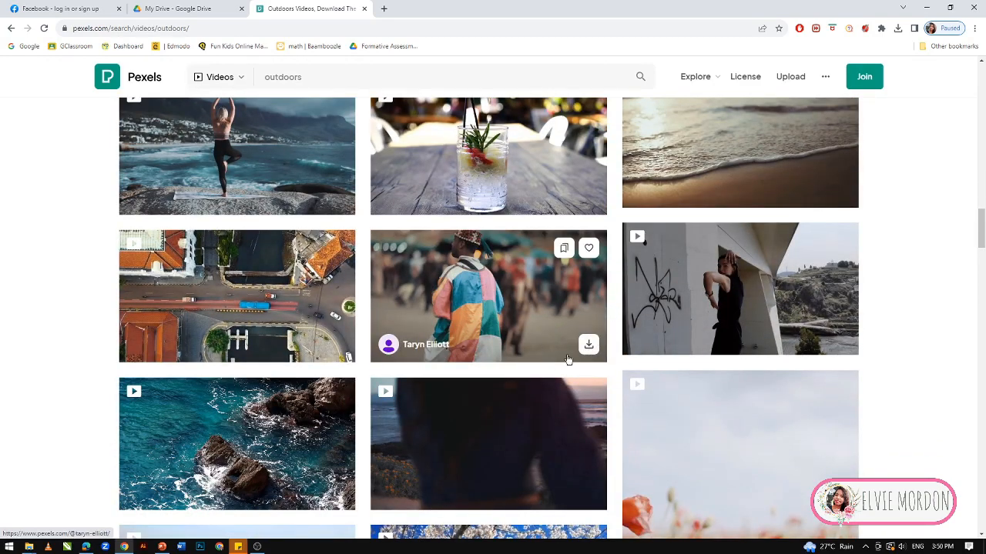
{"action": "scroll", "coordinate": [539, 329], "scroll_direction": "down", "scroll_amount": 3}
{"action": "scroll", "coordinate": [416, 274], "scroll_direction": "down", "scroll_amount": 9}
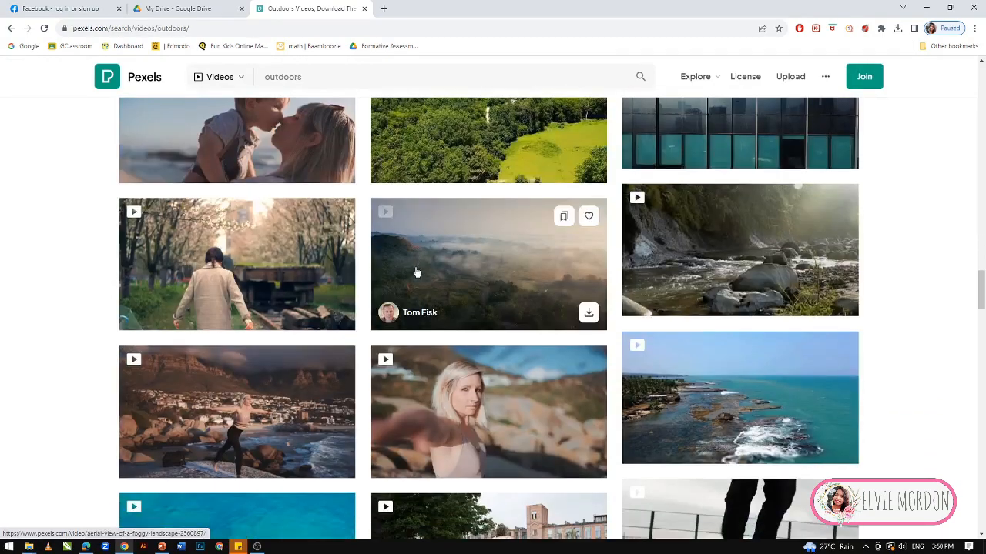
{"action": "scroll", "coordinate": [420, 274], "scroll_direction": "down", "scroll_amount": 6}
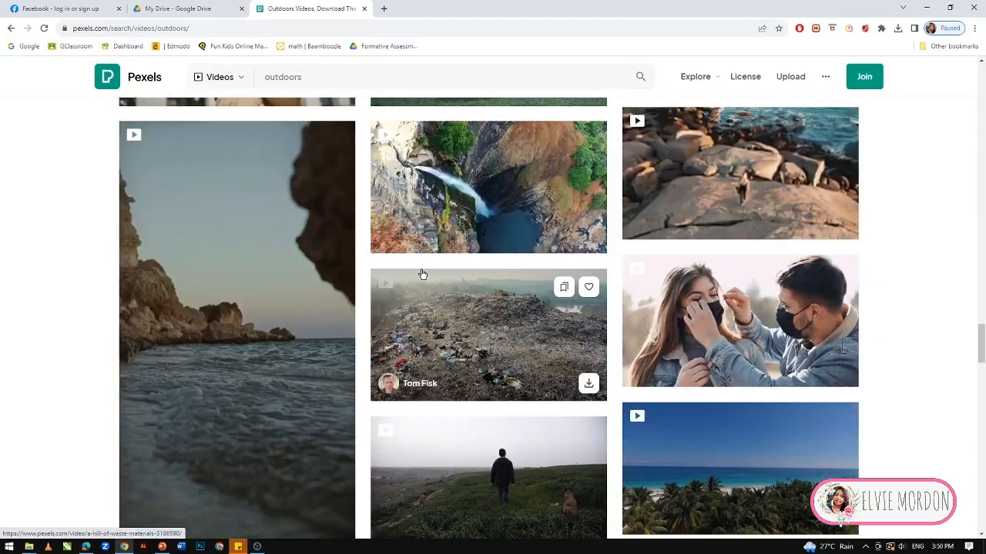
{"action": "left_click", "coordinate": [423, 271]}
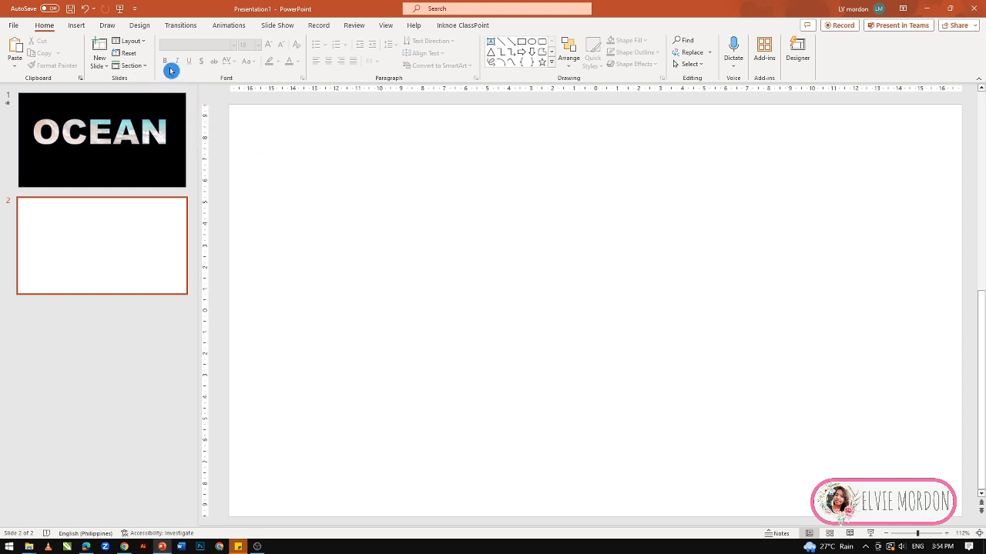
Step: Draw a rectangle about 34 cm wide and 19.4 cm high covering slide 2 and fill it with light blue
{"action": "left_click", "coordinate": [78, 26]}
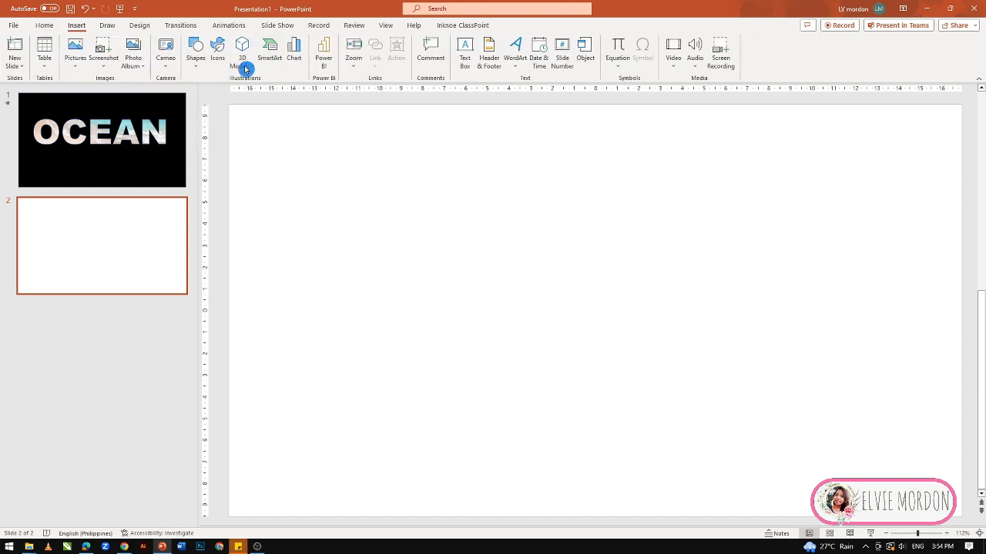
{"action": "left_click", "coordinate": [196, 50]}
{"action": "left_click", "coordinate": [221, 97]}
{"action": "left_click_drag", "start_coordinate": [225, 101], "coordinate": [962, 522]}
{"action": "left_click", "coordinate": [352, 65]}
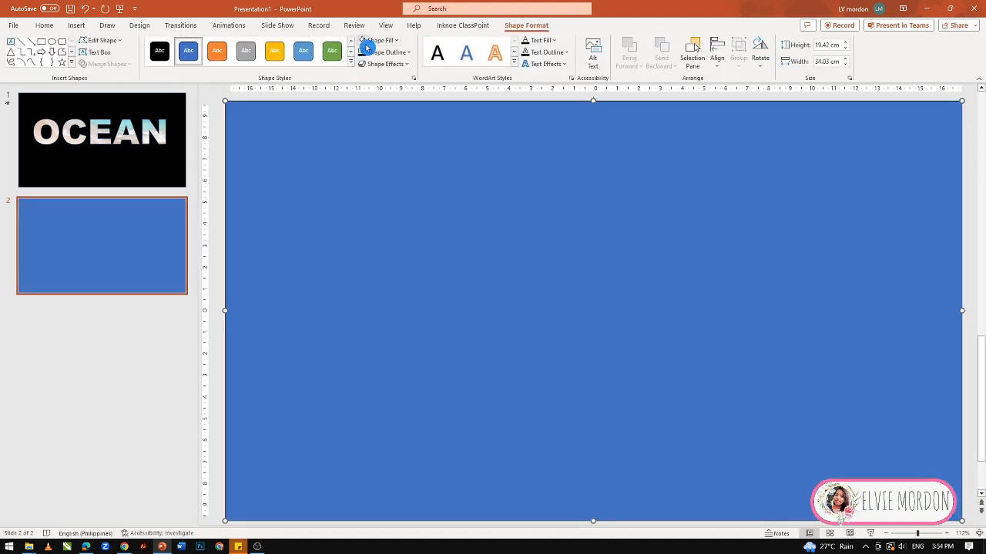
{"action": "left_click", "coordinate": [215, 202]}
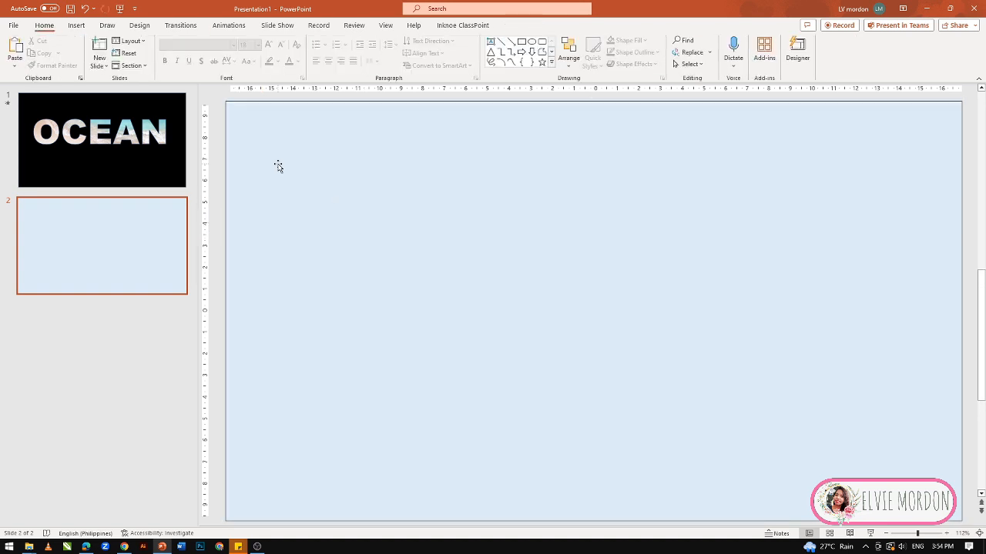
Step: Insert white-filled, blue-outlined WordArt on slide 2 and replace its placeholder text with the presenter's first name in capitals
{"action": "left_click", "coordinate": [77, 26]}
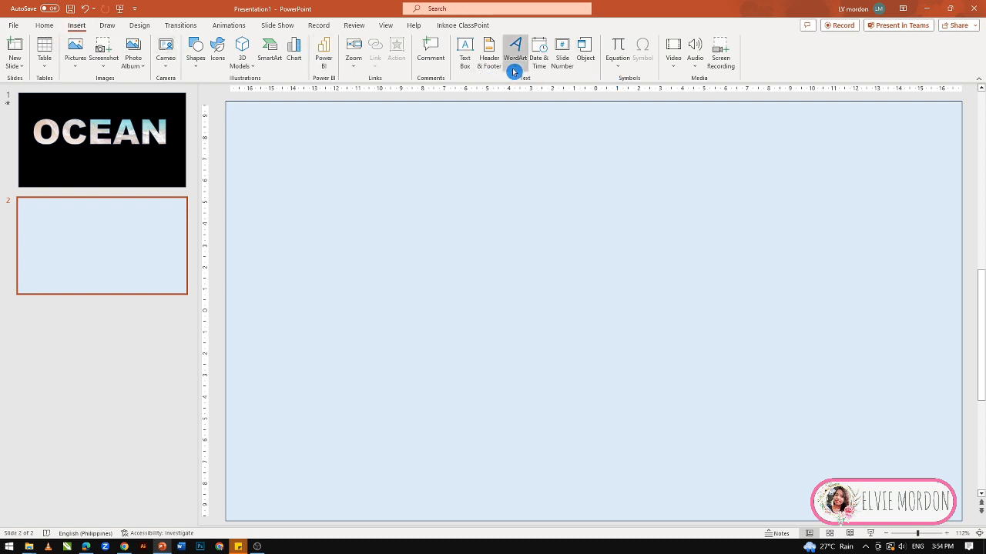
{"action": "left_click", "coordinate": [513, 69]}
{"action": "left_click", "coordinate": [605, 99]}
{"action": "left_click", "coordinate": [538, 321]}
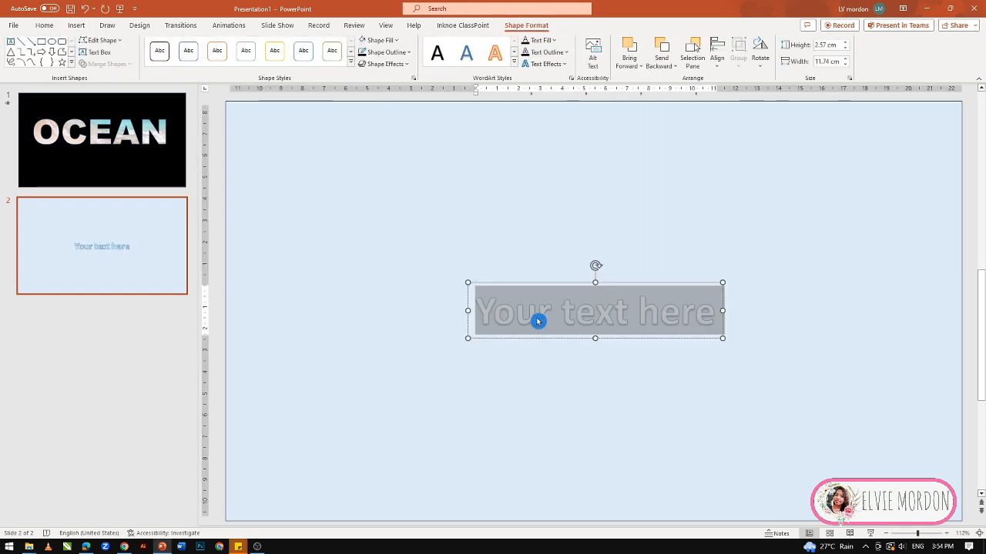
{"action": "type", "text": "ELVIE"}
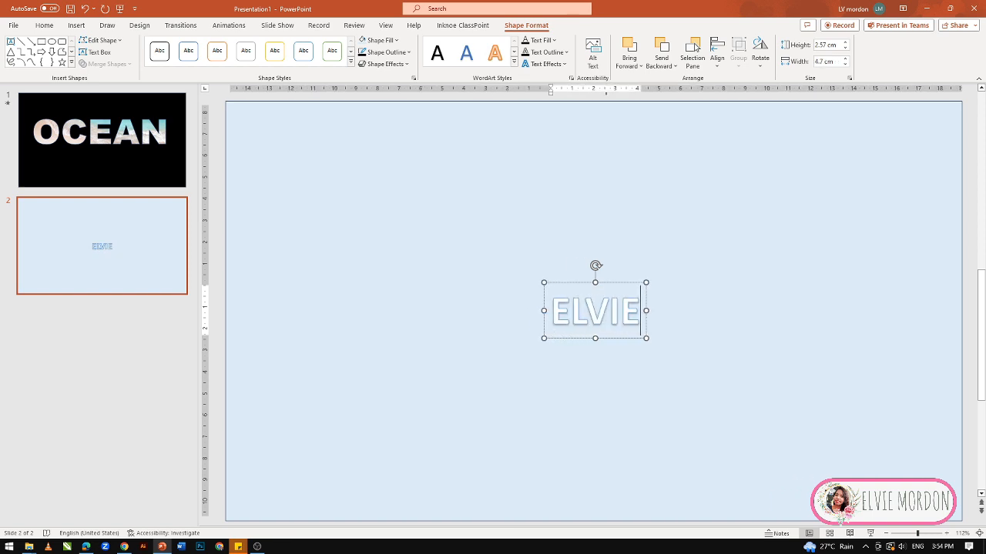
Step: Give the WordArt name a black text outline and set its font to A Grazing Mace
{"action": "key", "text": "ctrl+a"}
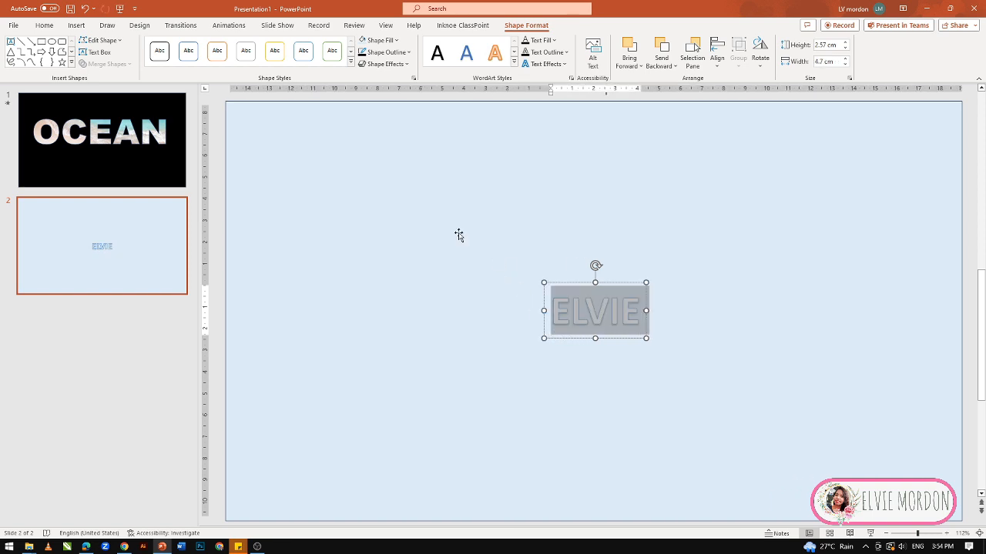
{"action": "left_click", "coordinate": [547, 58]}
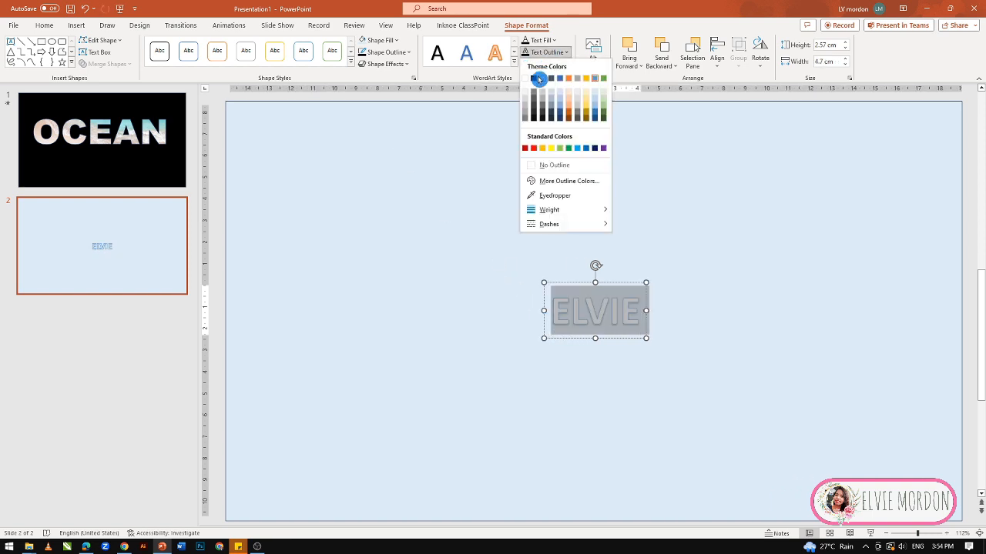
{"action": "left_click", "coordinate": [534, 77]}
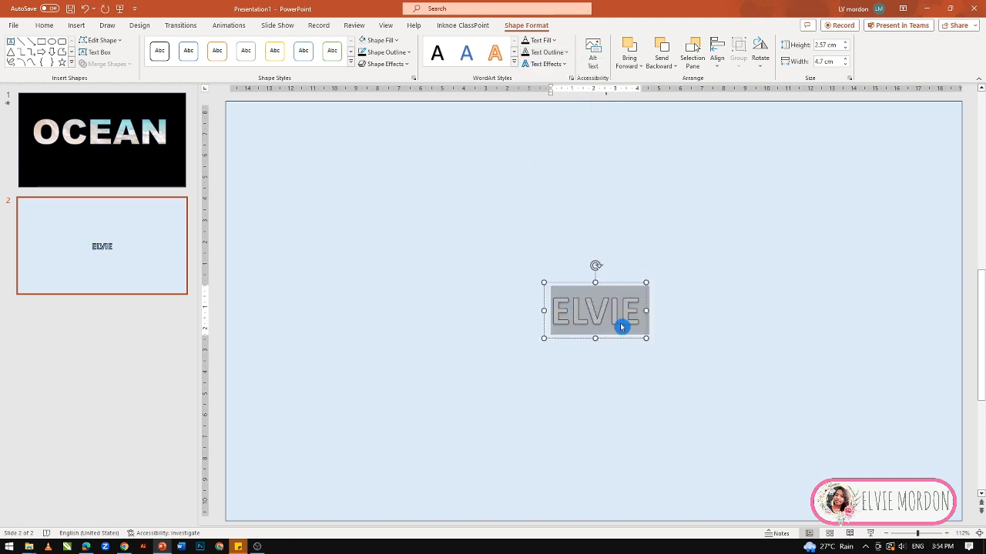
{"action": "left_click", "coordinate": [45, 25]}
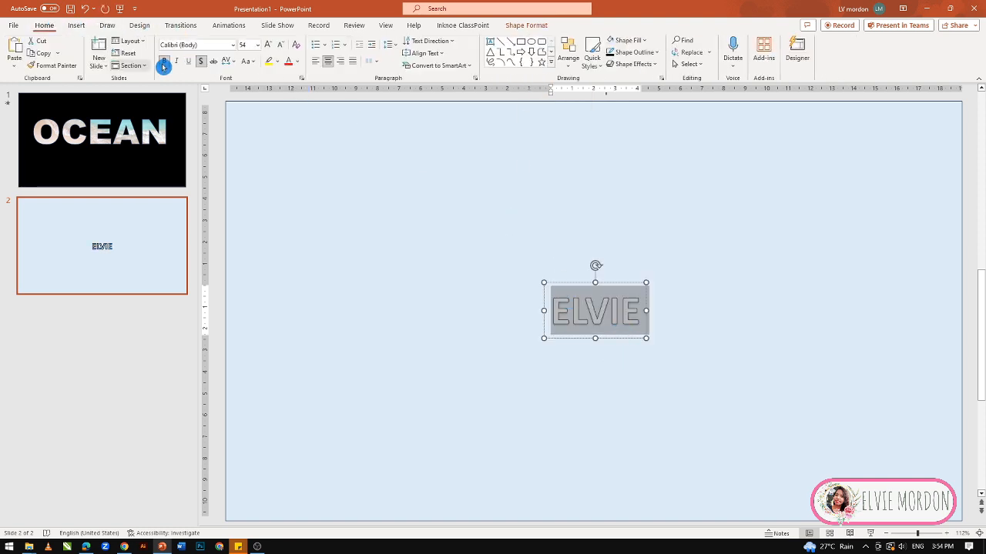
{"action": "left_click", "coordinate": [236, 48]}
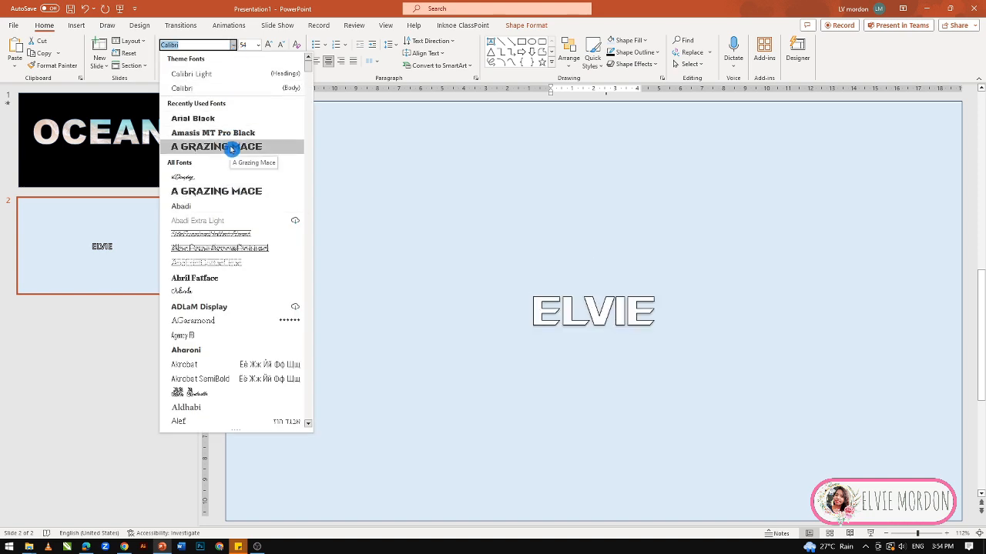
{"action": "left_click", "coordinate": [231, 146]}
Step: Enlarge the WordArt name to font size 199 and move it up and left towards the slide's centre
{"action": "left_click", "coordinate": [269, 46]}
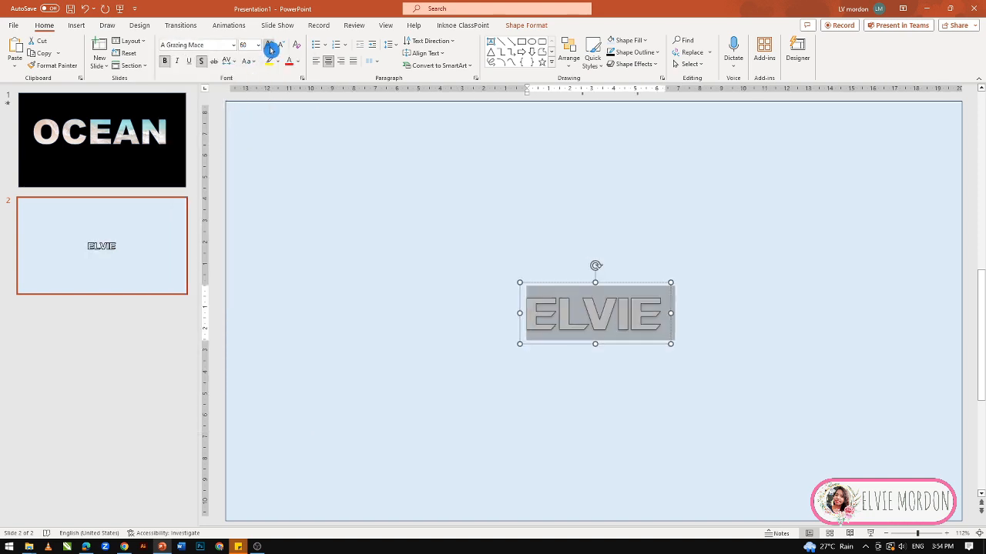
{"action": "left_click", "coordinate": [270, 46]}
{"action": "left_click", "coordinate": [269, 47]}
{"action": "left_click", "coordinate": [269, 46]}
{"action": "left_click", "coordinate": [270, 46]}
{"action": "left_click", "coordinate": [270, 46]}
{"action": "left_click", "coordinate": [269, 46]}
{"action": "left_click", "coordinate": [269, 46]}
{"action": "left_click", "coordinate": [270, 47]}
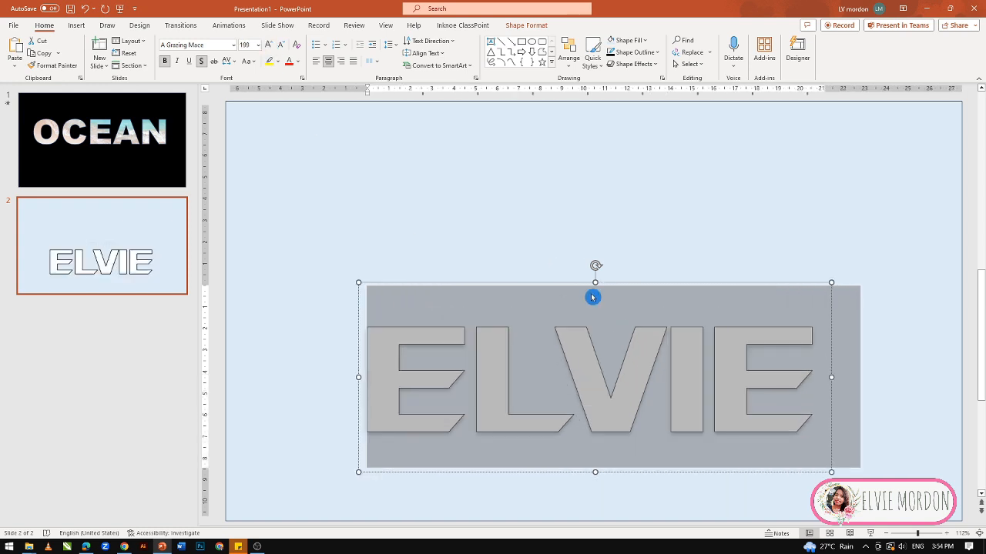
{"action": "left_click_drag", "start_coordinate": [599, 283], "coordinate": [565, 229]}
Step: Increase the WordArt name's font size to 239 and move the text box higher on the slide
{"action": "key", "text": "ctrl+a"}
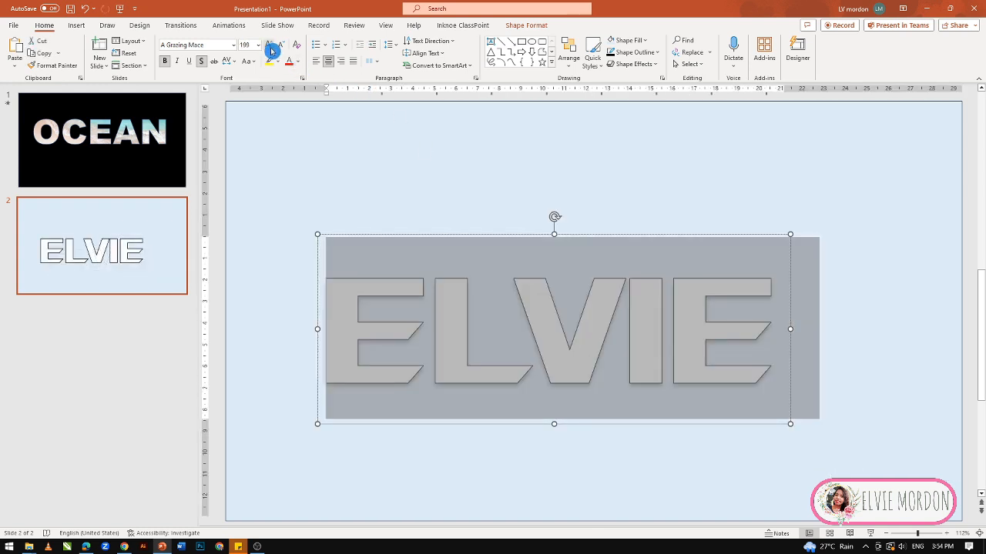
{"action": "left_click", "coordinate": [269, 46]}
{"action": "left_click", "coordinate": [270, 46]}
{"action": "left_click", "coordinate": [280, 44]}
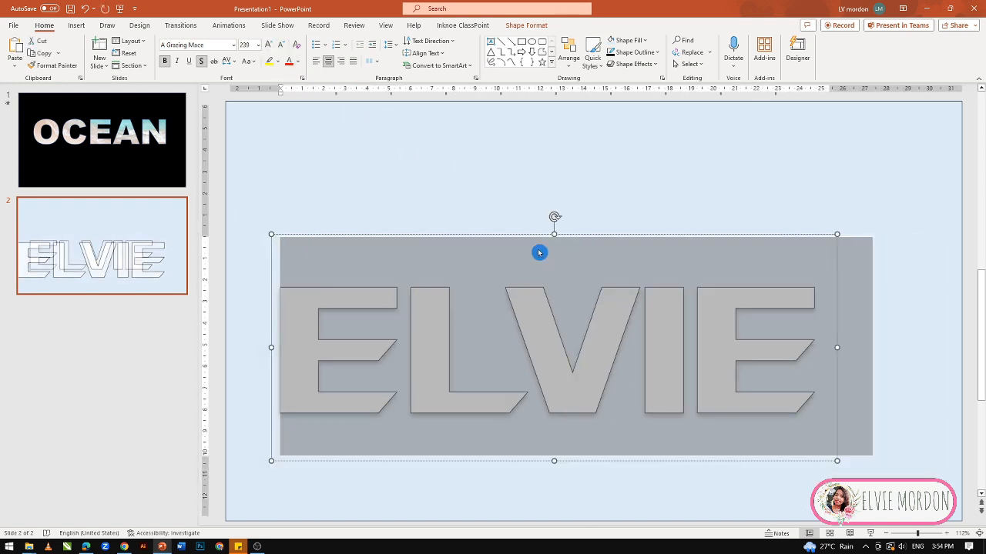
{"action": "left_click", "coordinate": [539, 254]}
{"action": "left_click_drag", "start_coordinate": [524, 232], "coordinate": [530, 172]}
{"action": "left_click", "coordinate": [650, 285]}
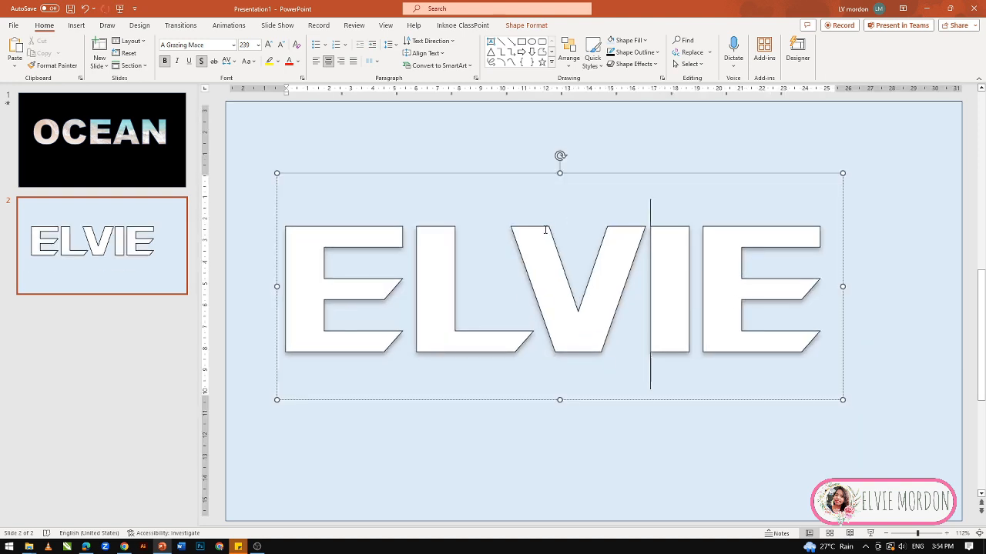
Step: Increase the WordArt name's font size to 287 and centre the text box on the light blue rectangle
{"action": "key", "text": "ctrl+a"}
{"action": "left_click", "coordinate": [273, 48]}
{"action": "left_click", "coordinate": [270, 45]}
{"action": "left_click", "coordinate": [270, 45]}
{"action": "left_click", "coordinate": [583, 193]}
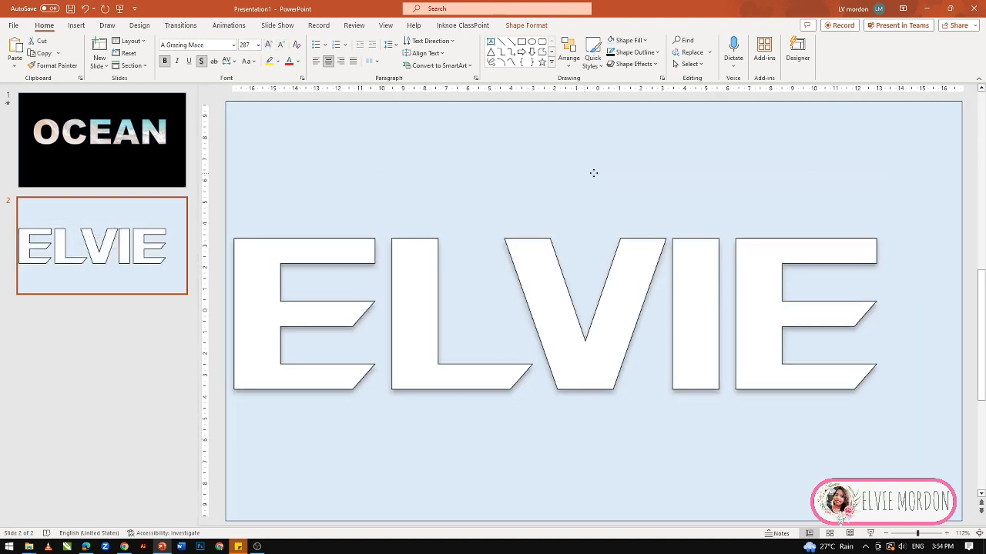
{"action": "left_click_drag", "start_coordinate": [593, 172], "coordinate": [636, 163]}
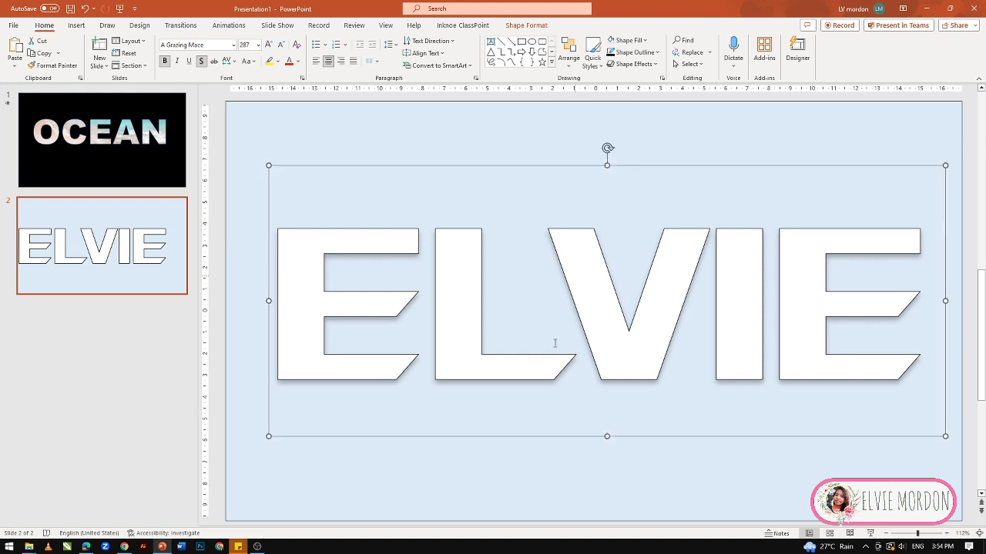
Step: Remove the outline from the light blue background rectangle and keep the rectangle selected
{"action": "left_click", "coordinate": [221, 279]}
{"action": "left_click", "coordinate": [435, 117]}
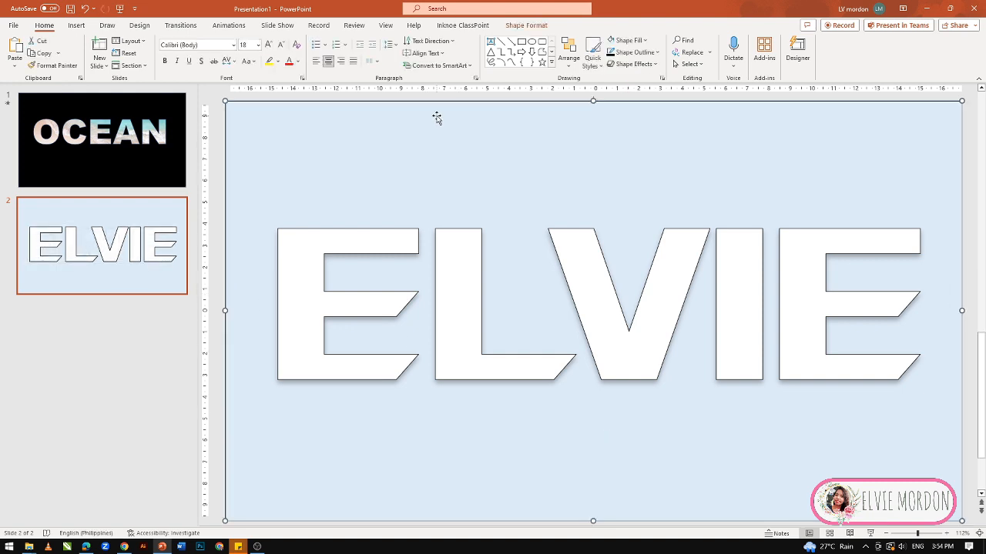
{"action": "left_click", "coordinate": [517, 25]}
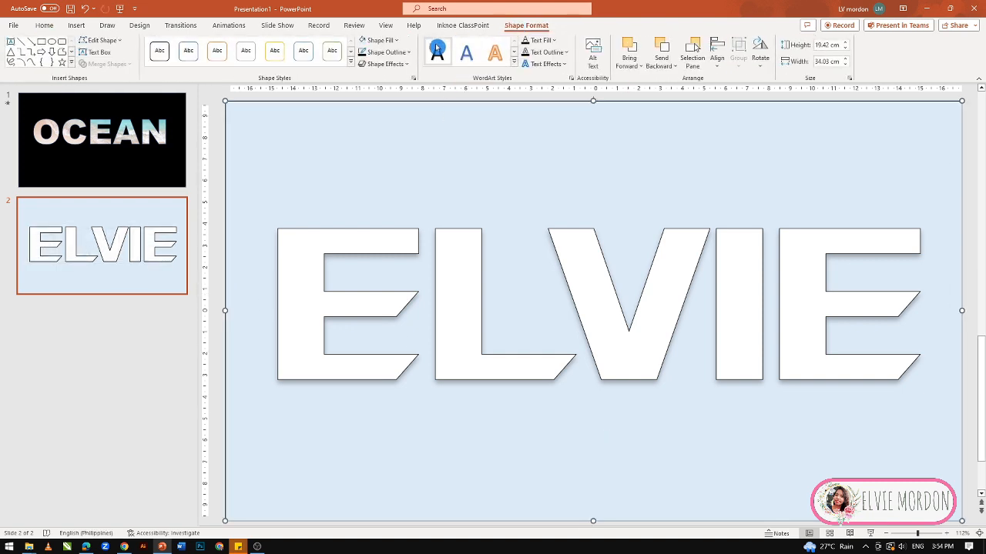
{"action": "left_click", "coordinate": [404, 53]}
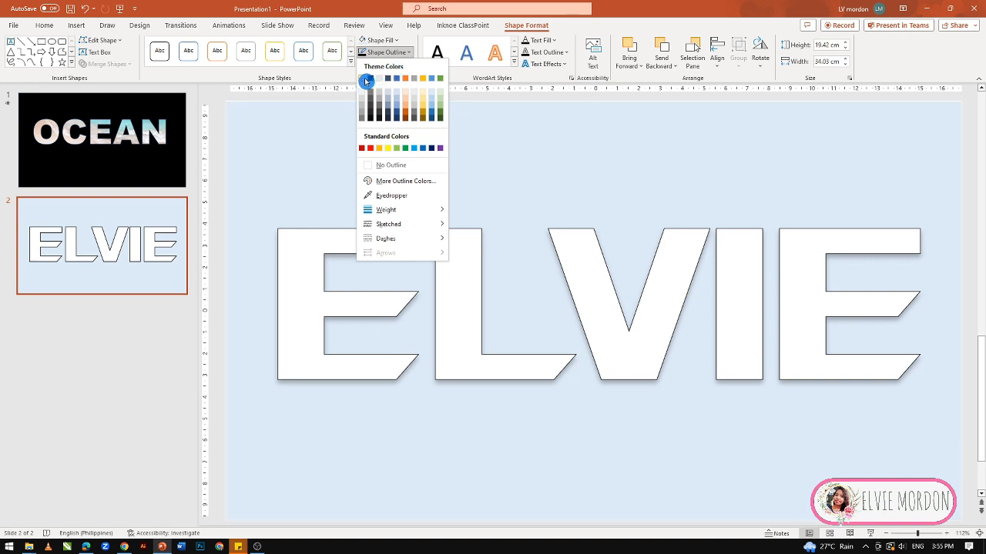
{"action": "left_click", "coordinate": [389, 164]}
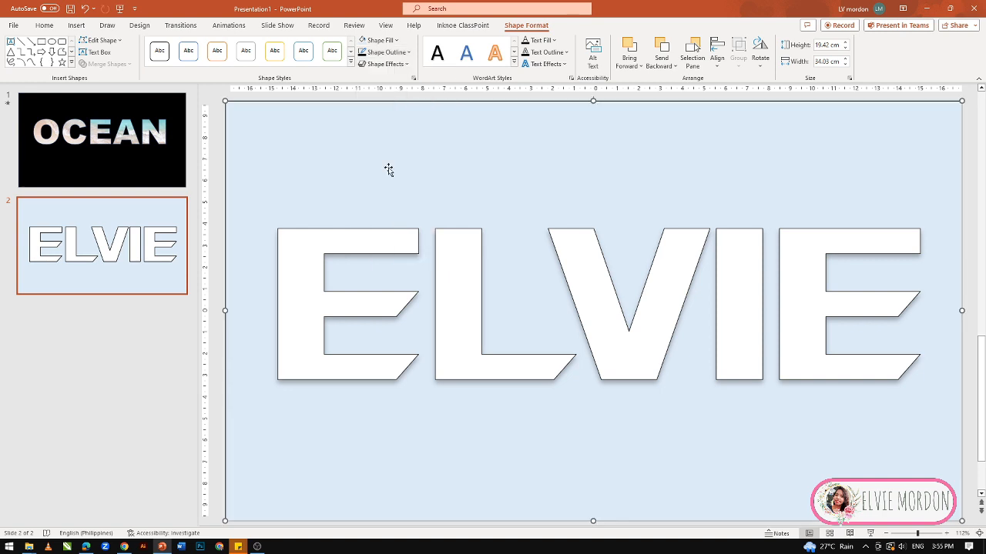
{"action": "left_click", "coordinate": [970, 171]}
{"action": "left_click", "coordinate": [920, 154]}
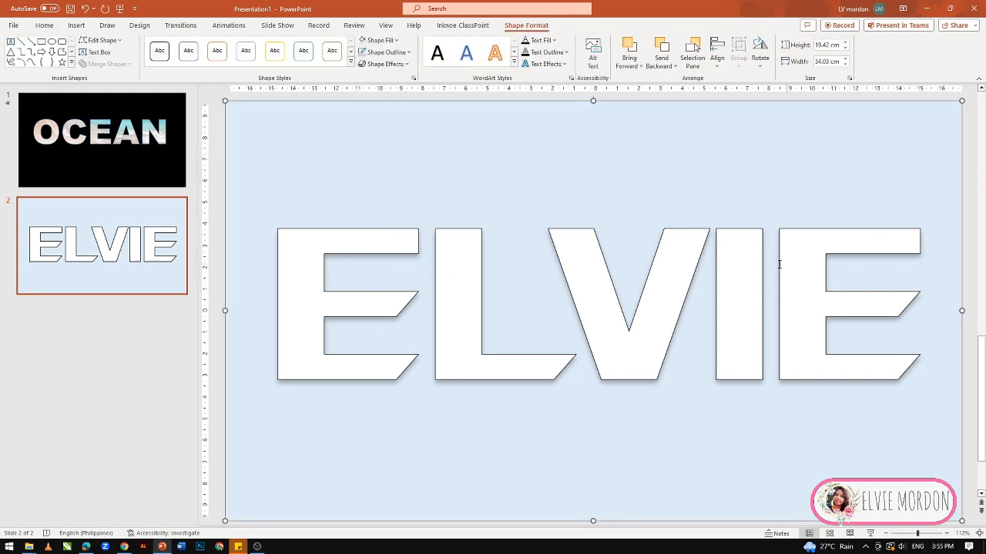
Step: Combine the light blue rectangle with the WordArt name so the letters are cut out of the rectangle
{"action": "left_click", "coordinate": [750, 271], "text": "shift"}
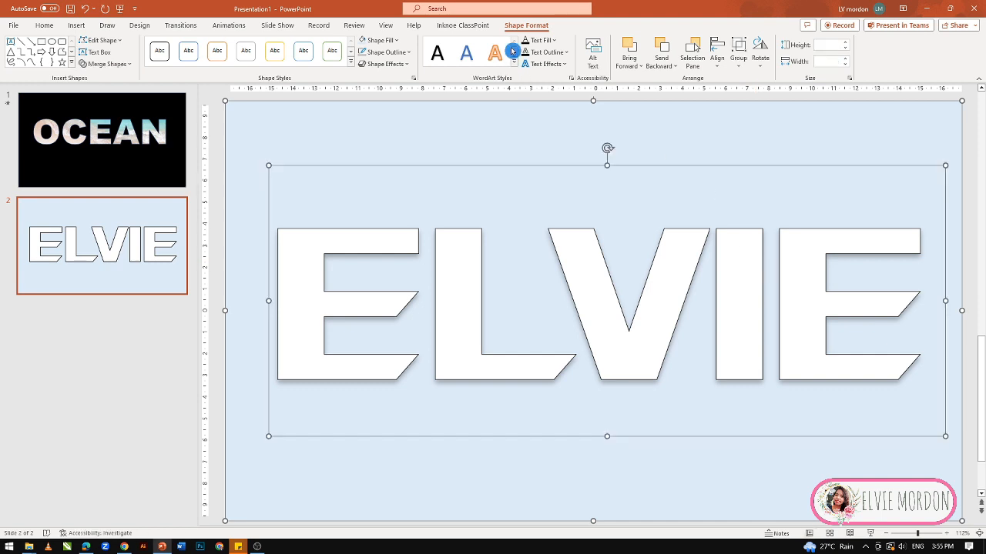
{"action": "left_click", "coordinate": [126, 66]}
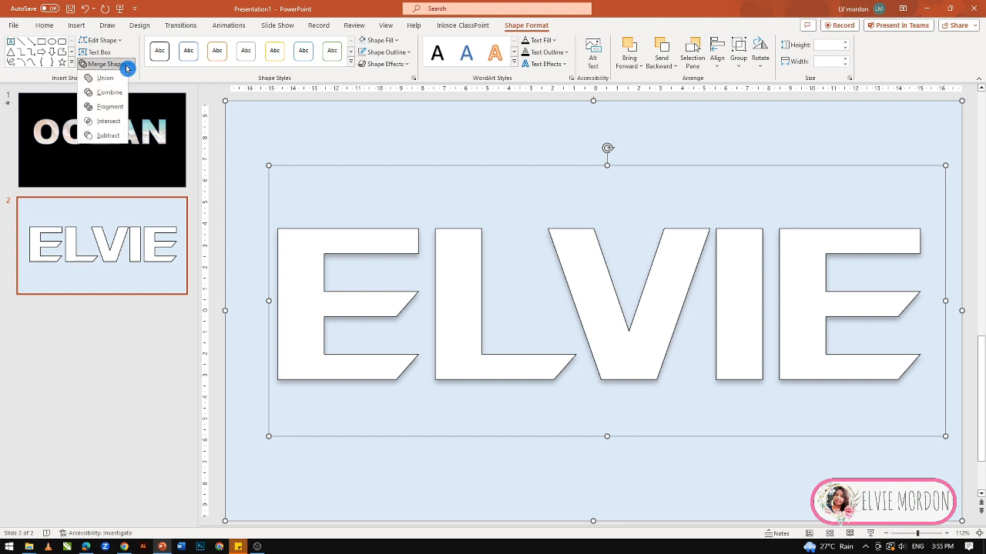
{"action": "left_click", "coordinate": [114, 91]}
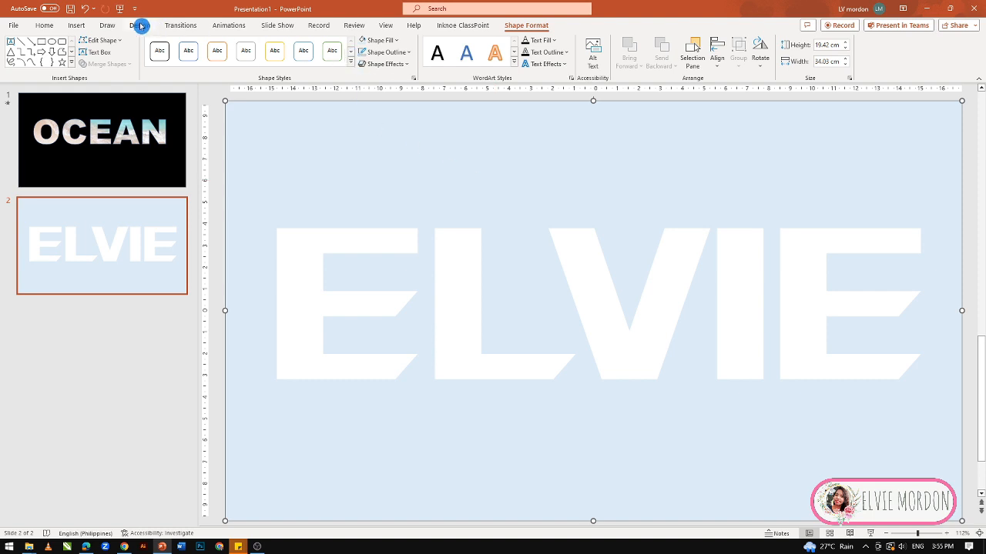
{"action": "left_click", "coordinate": [82, 27]}
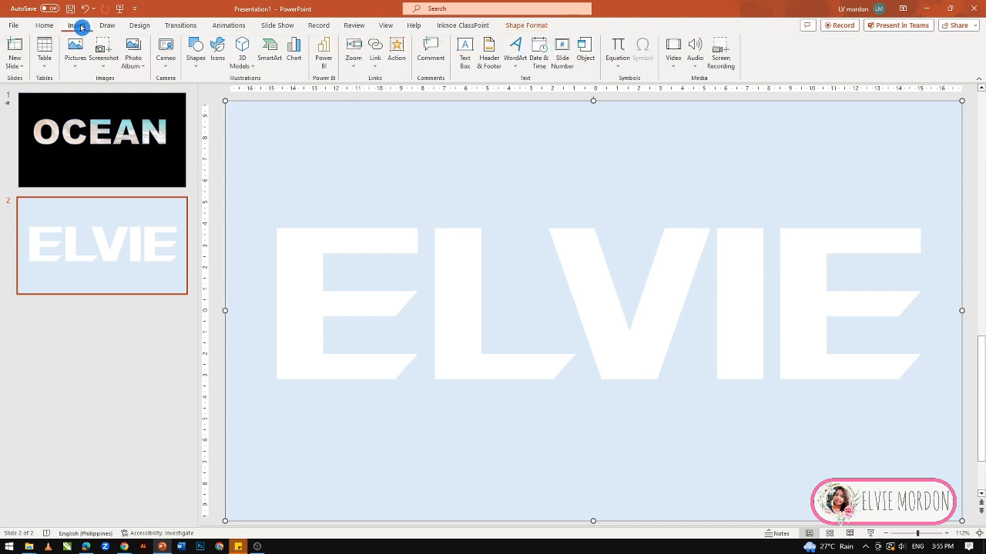
{"action": "left_click", "coordinate": [675, 64]}
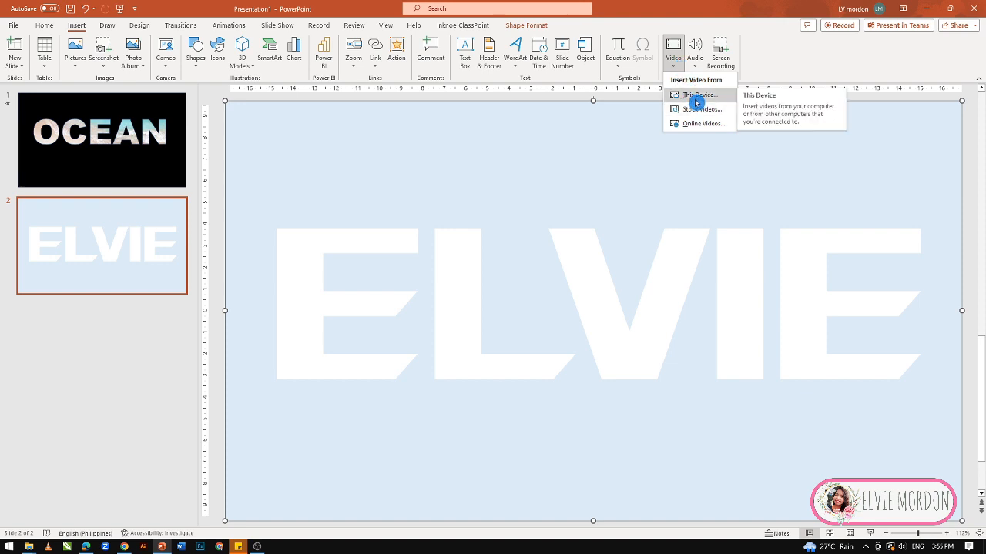
{"action": "left_click", "coordinate": [695, 95]}
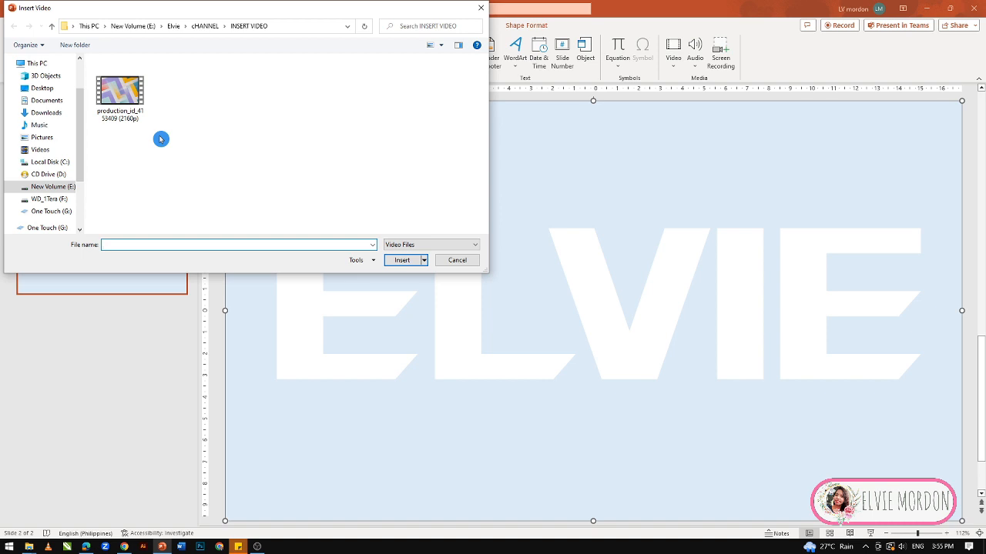
{"action": "left_click", "coordinate": [121, 89]}
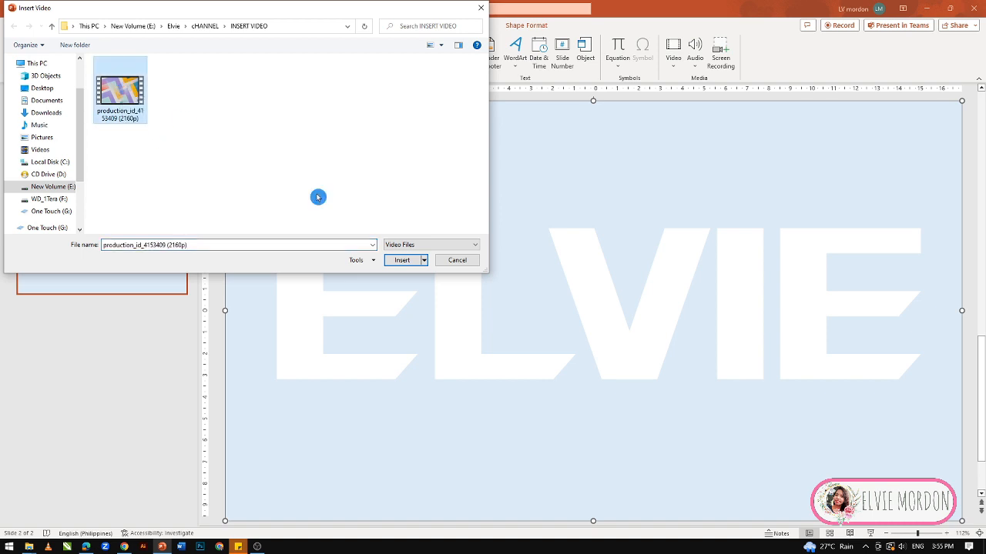
{"action": "left_click", "coordinate": [400, 260]}
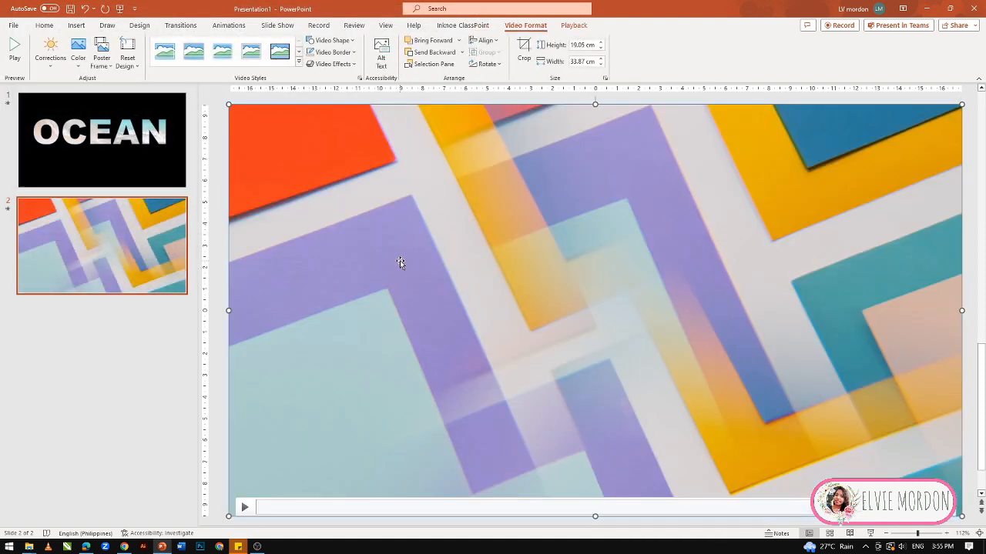
{"action": "right_click", "coordinate": [401, 264]}
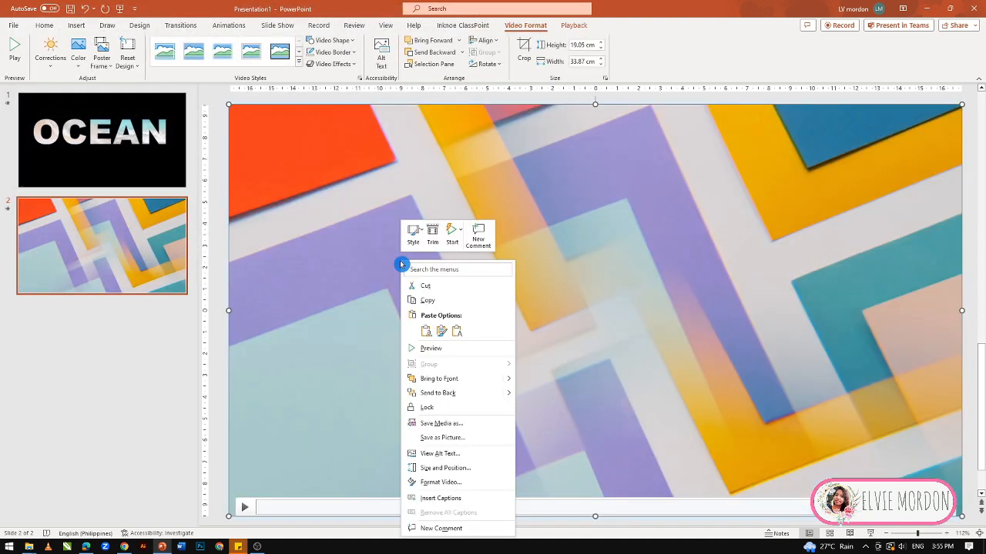
{"action": "left_click", "coordinate": [447, 393]}
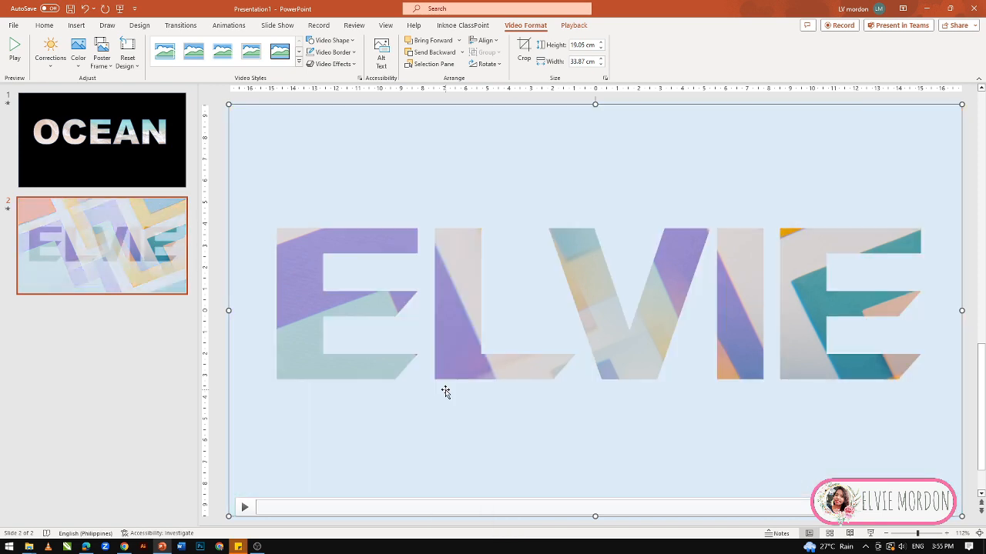
Step: Set the video to loop until stopped and start automatically, and run the slide show from the second slide
{"action": "left_click", "coordinate": [573, 25]}
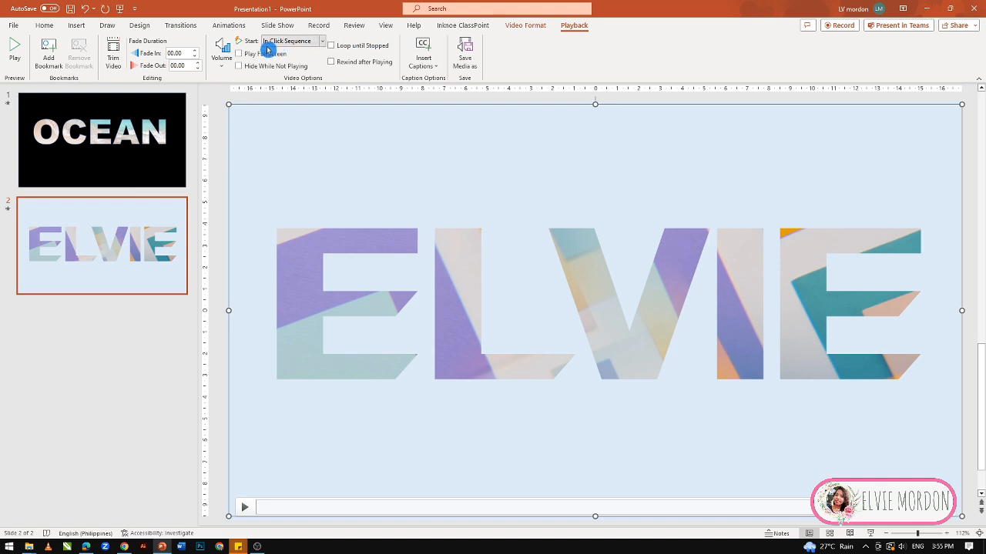
{"action": "left_click", "coordinate": [331, 46]}
{"action": "left_click", "coordinate": [322, 41]}
{"action": "left_click", "coordinate": [296, 62]}
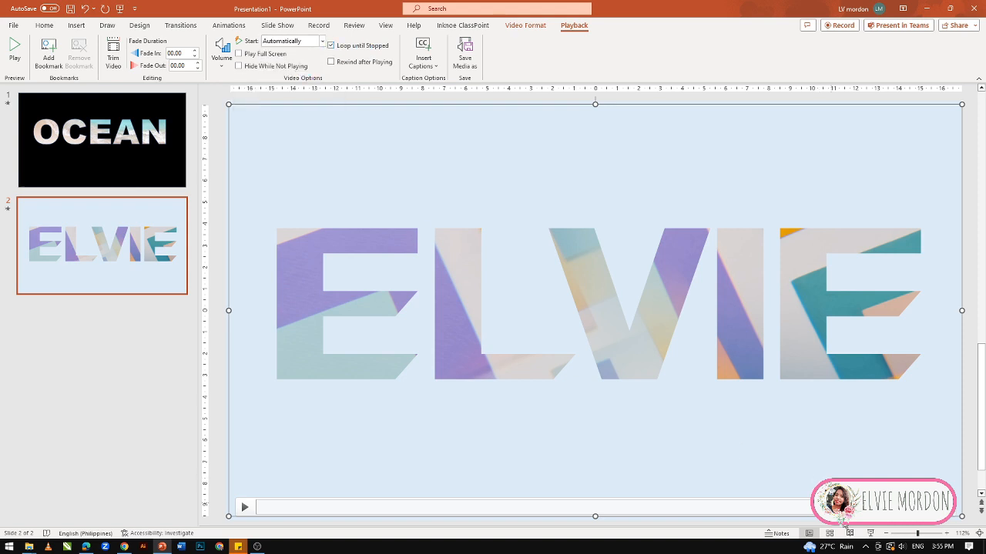
{"action": "left_click", "coordinate": [869, 535]}
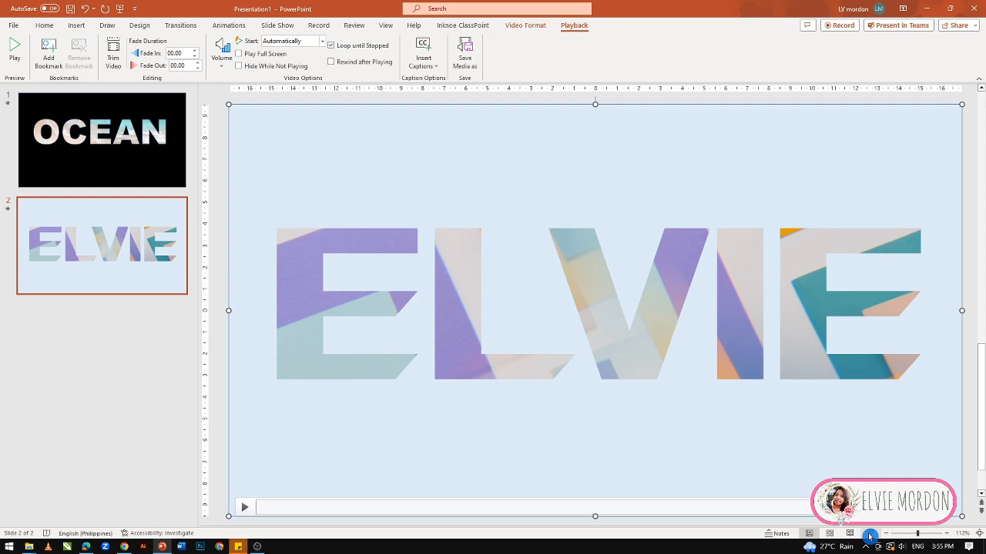